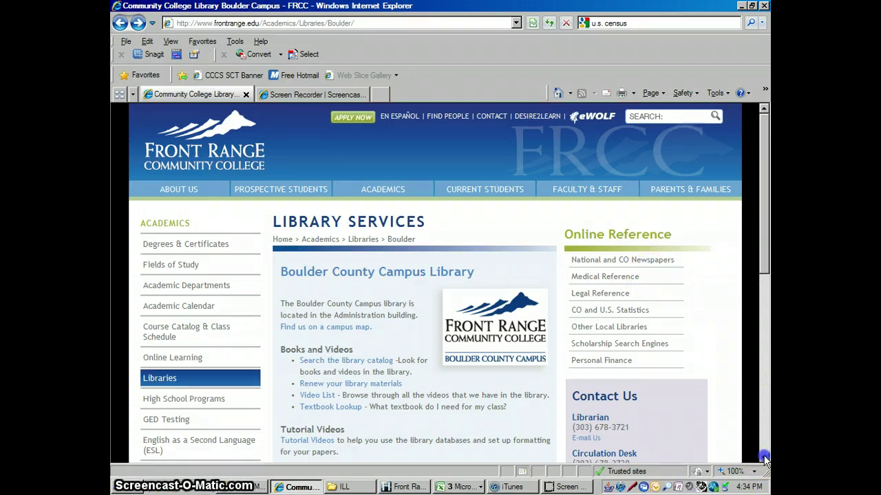
Scroll the Boulder campus library page down to its Electronic Databases and More Resources lists.
scroll(764, 459, "down", 4)
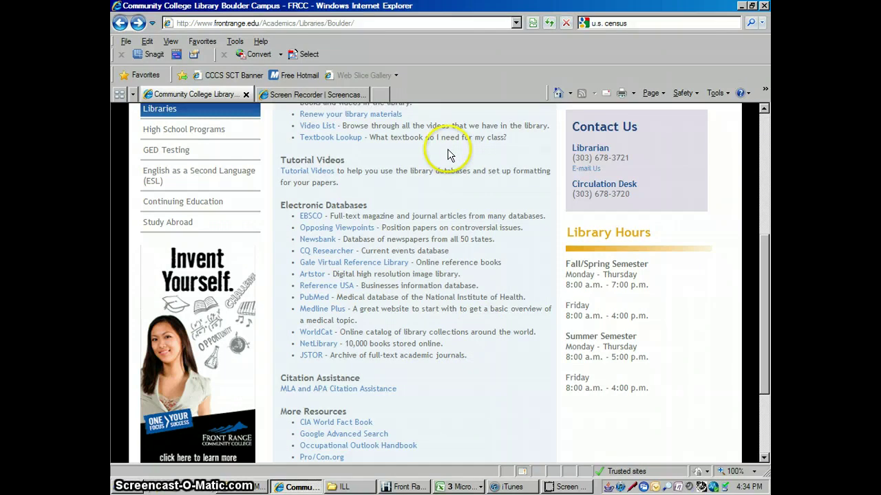
left_click(383, 95)
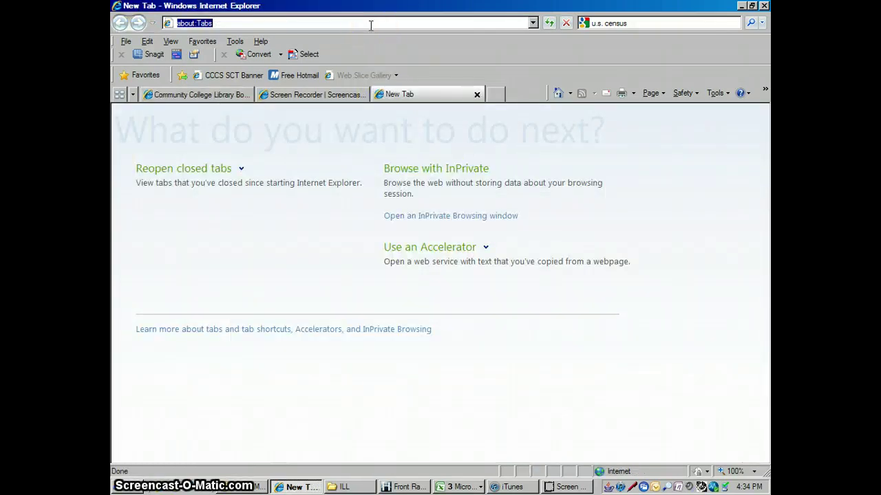
type("www.")
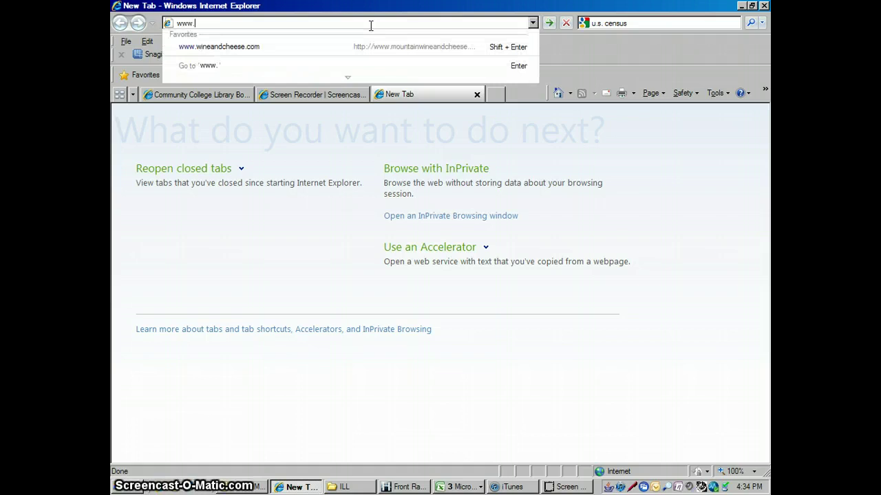
type("googla")
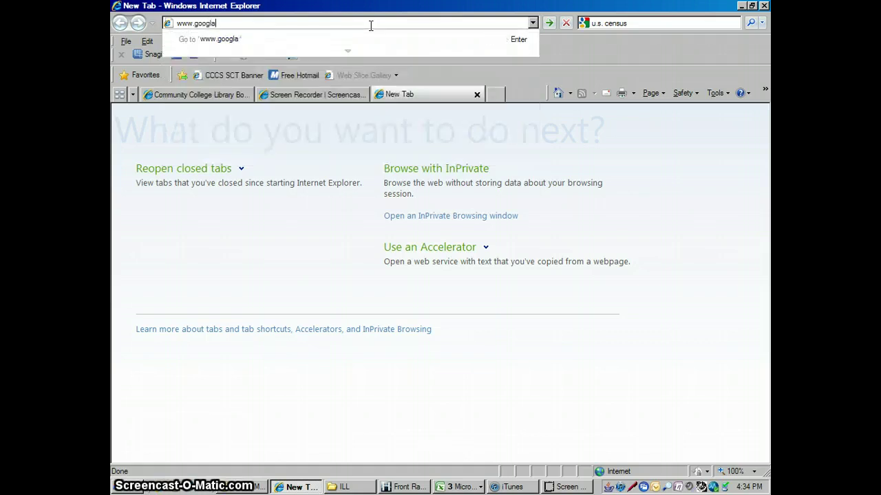
type("e")
key("BackSpace")
key("BackSpace")
type("e.com")
key("Return")
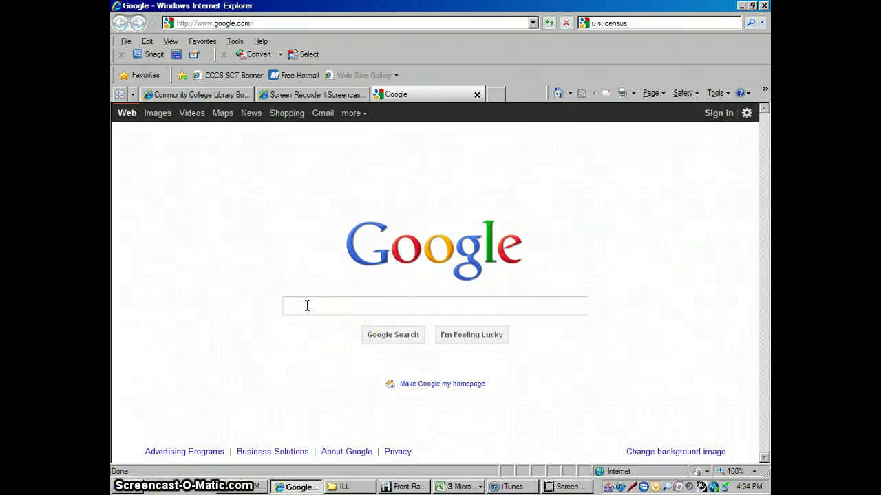
Search 'amazon', open Advanced search, and clear amazon from 'all these words'.
type("a")
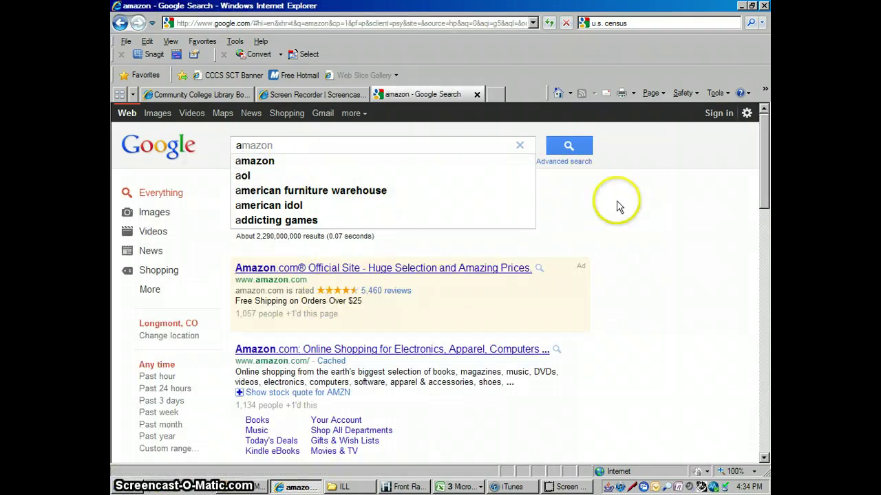
left_click(569, 163)
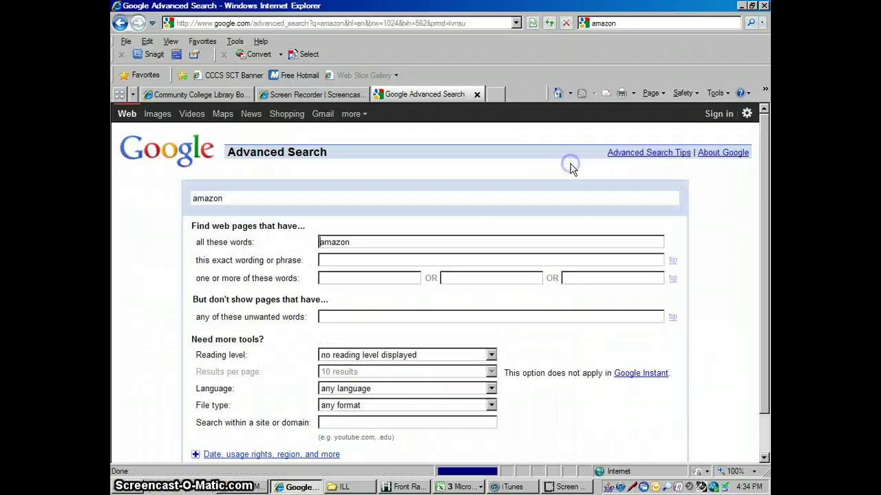
left_click(361, 241)
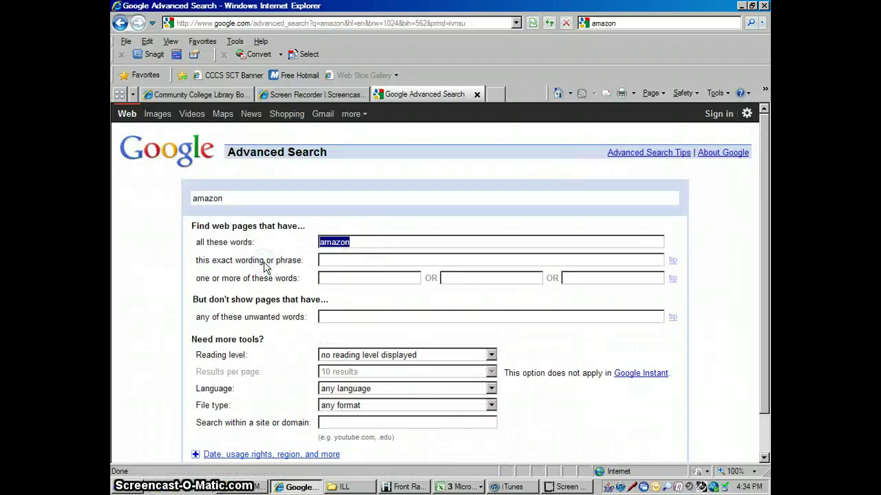
key("BackSpace")
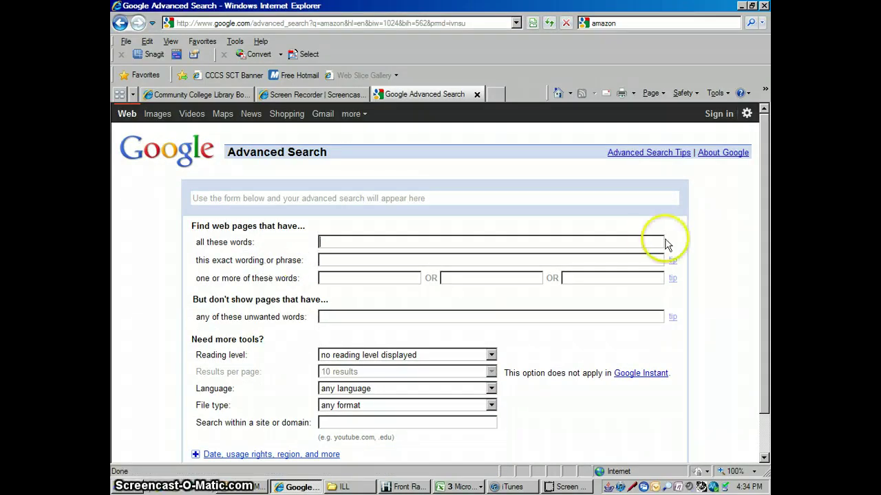
mouse_move(767, 244)
left_mouse_down()
mouse_move(766, 272)
mouse_move(766, 238)
left_mouse_up()
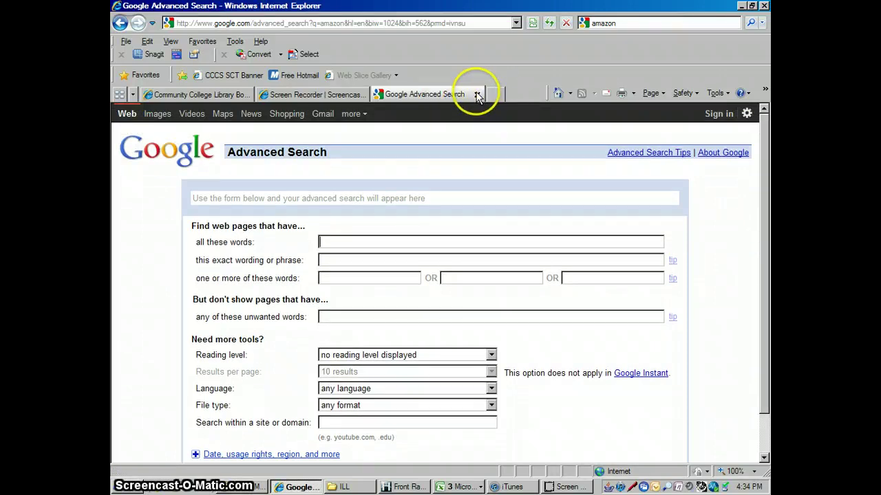
left_click(119, 25)
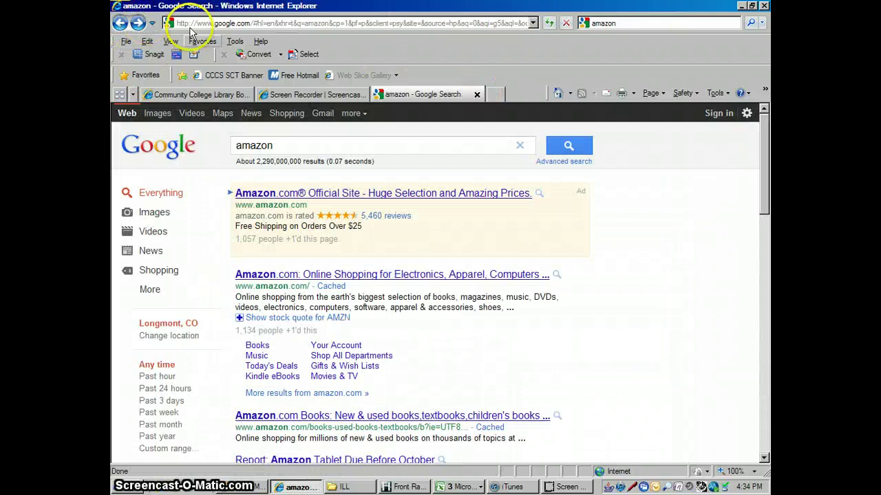
left_click(119, 24)
left_click(265, 26)
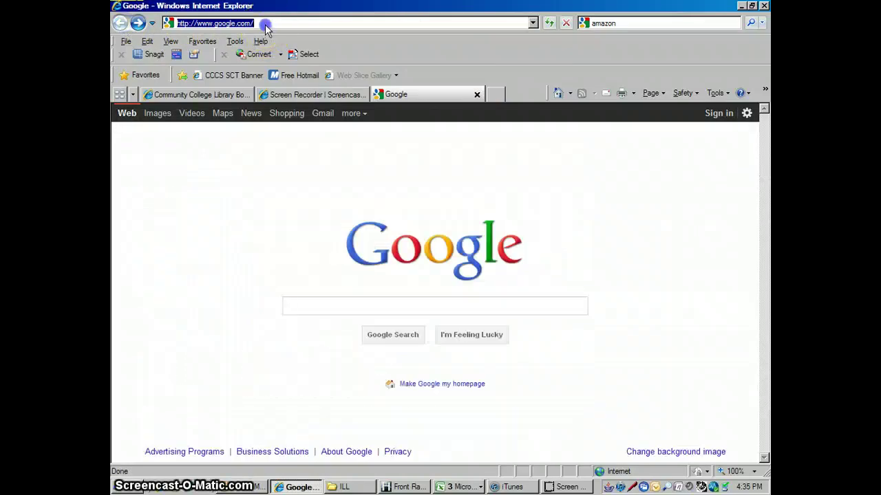
left_click(265, 24)
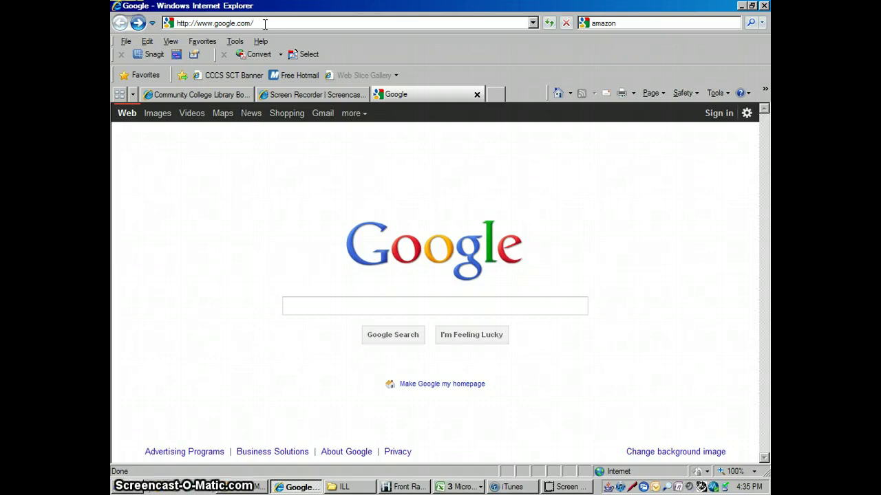
type("adv")
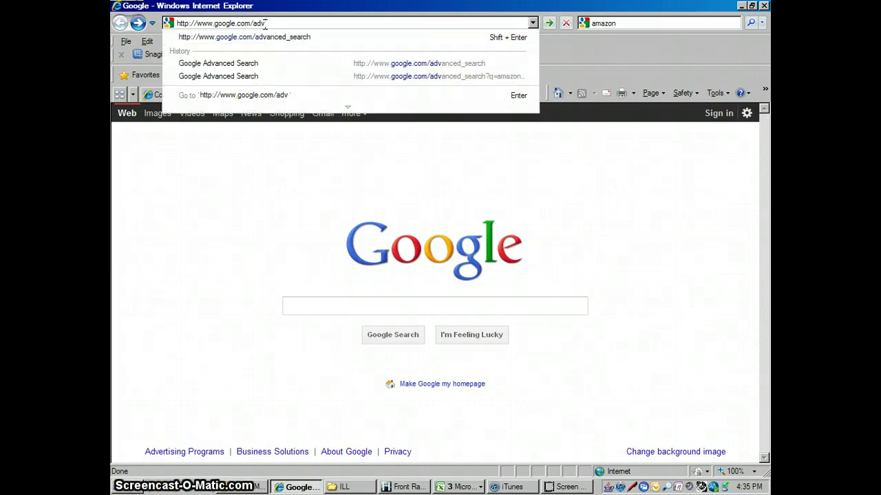
type("anced_se")
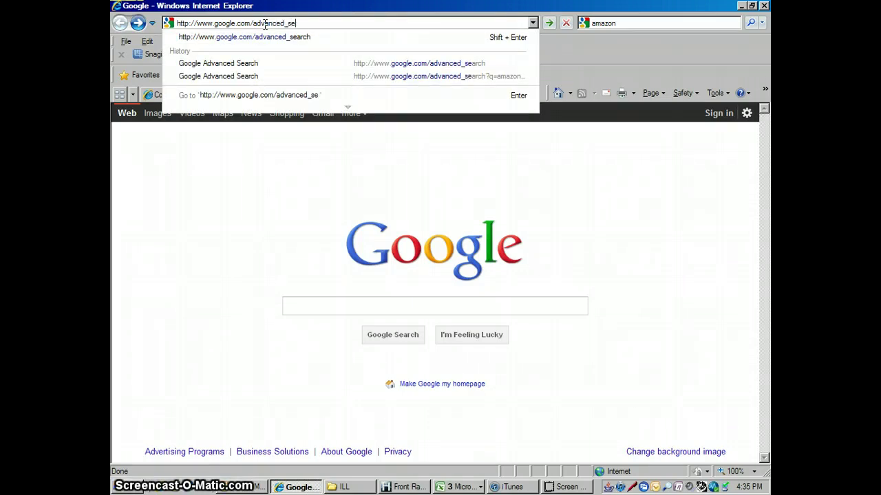
type("arch")
key("Return")
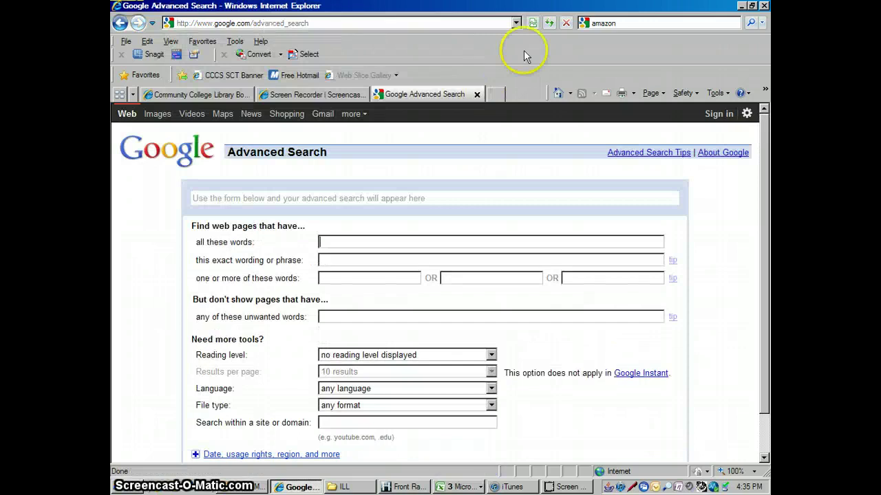
Close the Advanced Search tab and open the library's Google Advanced Search link, maximized.
left_click(477, 94)
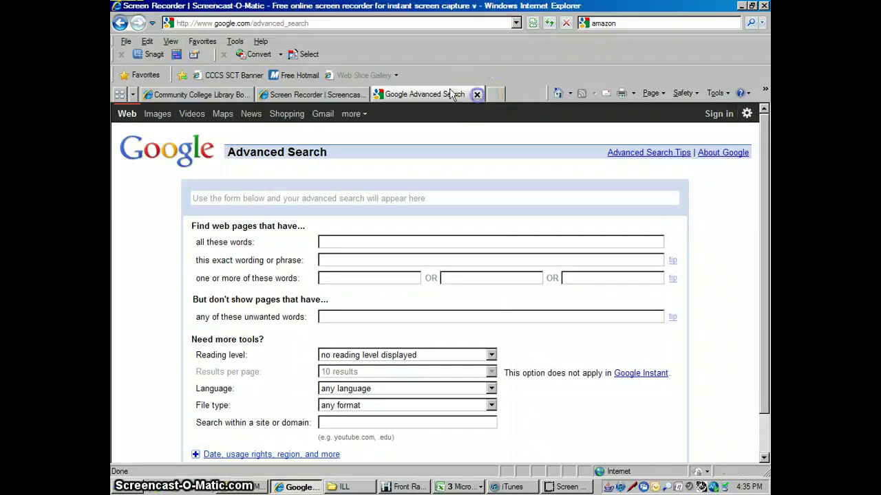
left_click(234, 95)
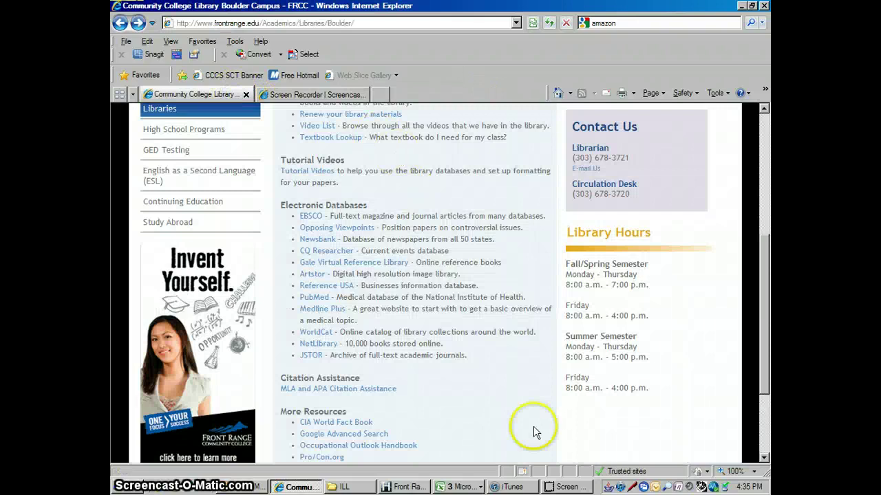
left_click(764, 458)
left_click(764, 458)
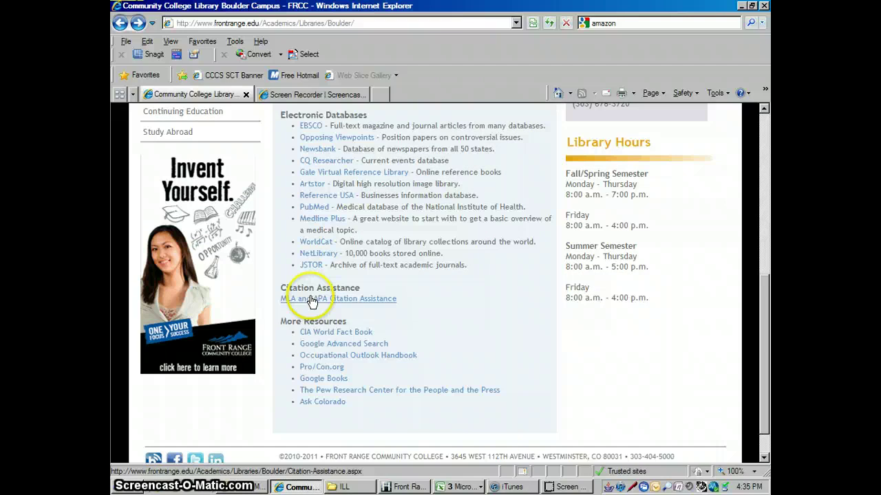
left_click(327, 348)
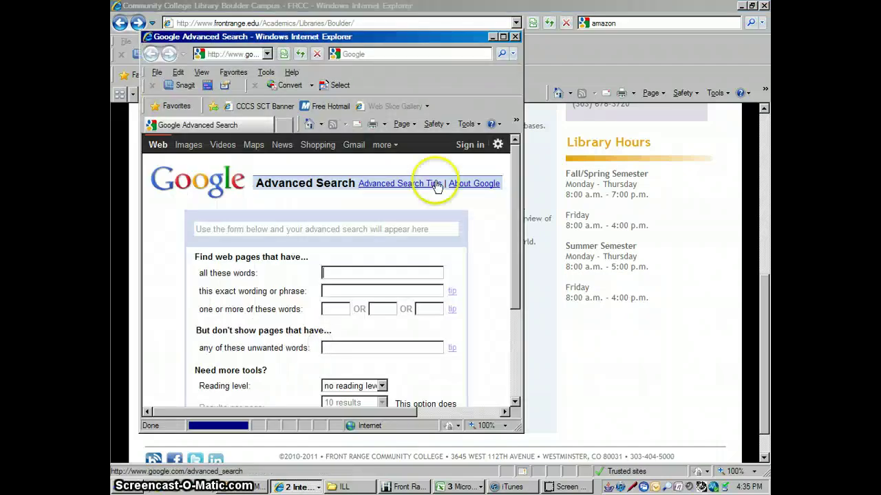
left_click(503, 37)
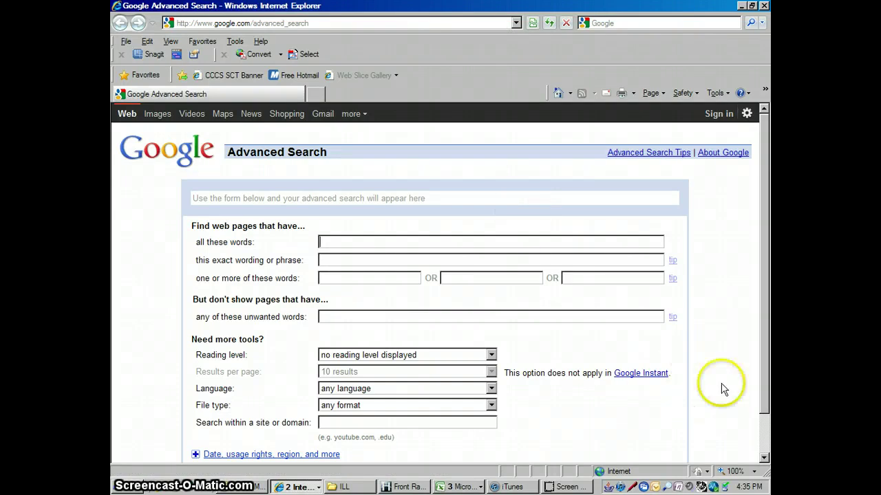
Search the exact phrase 'bilingual education' restricted to .edu sites.
left_click(764, 458)
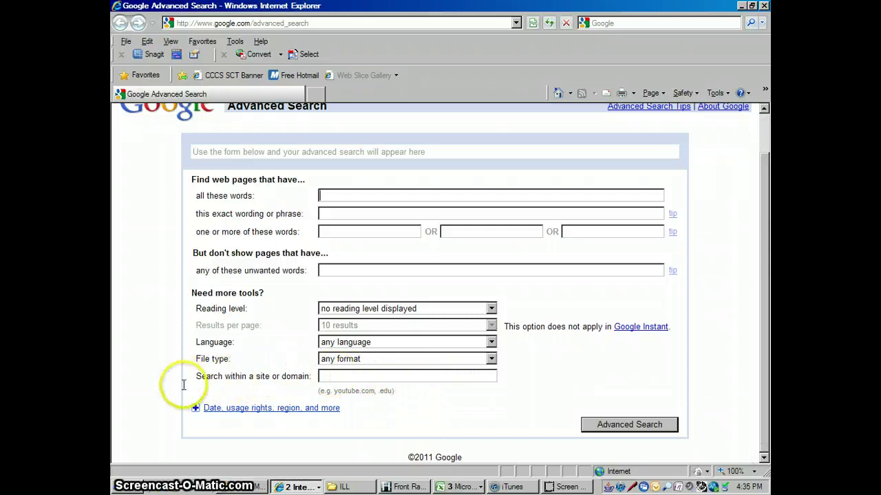
left_click(338, 377)
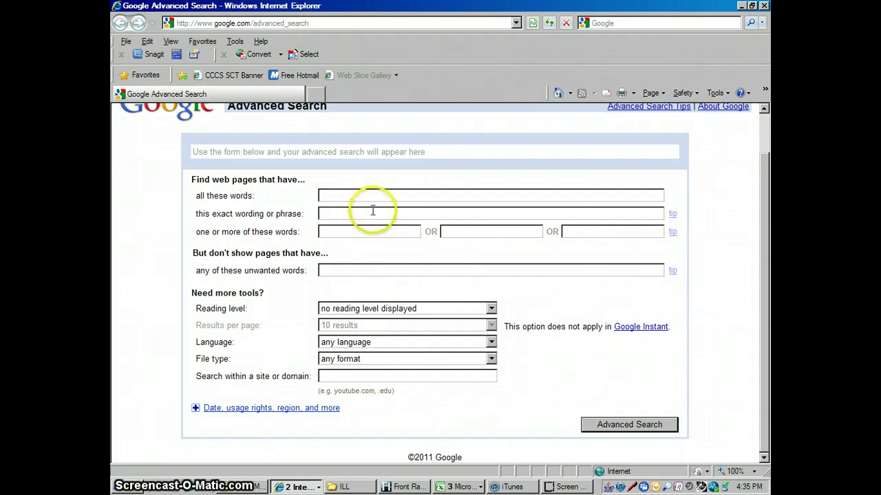
left_click(351, 213)
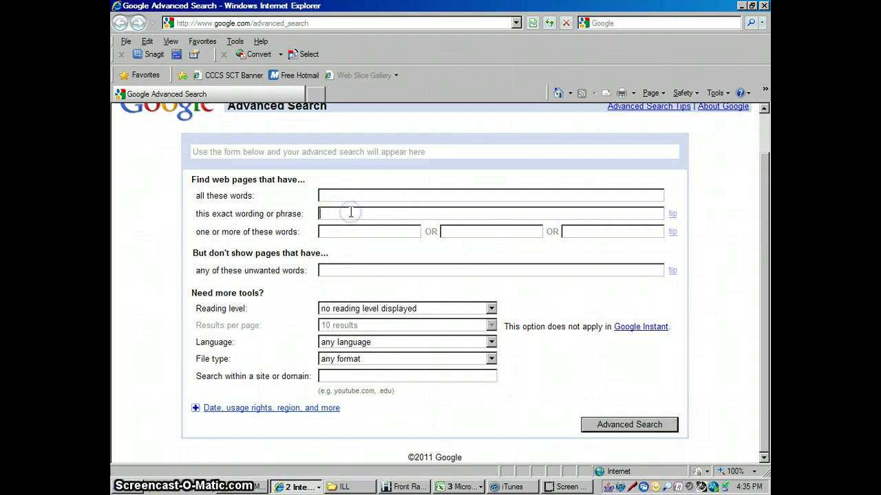
type("bilingual education")
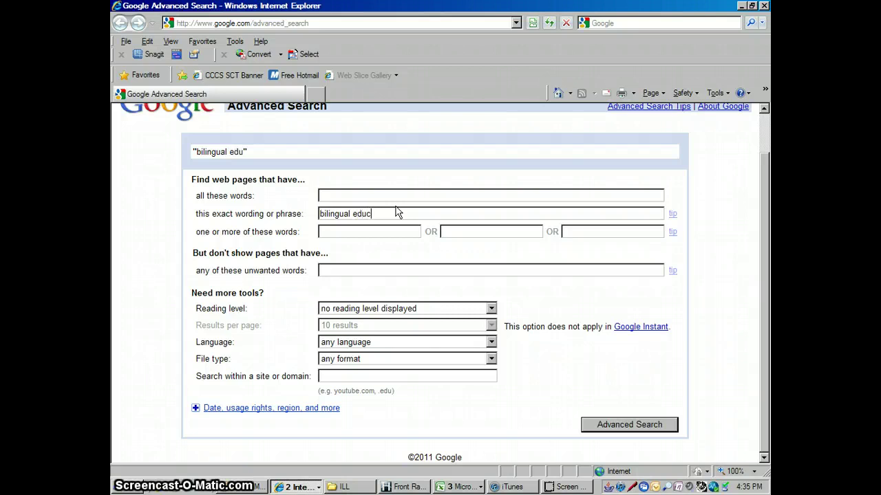
left_click(375, 375)
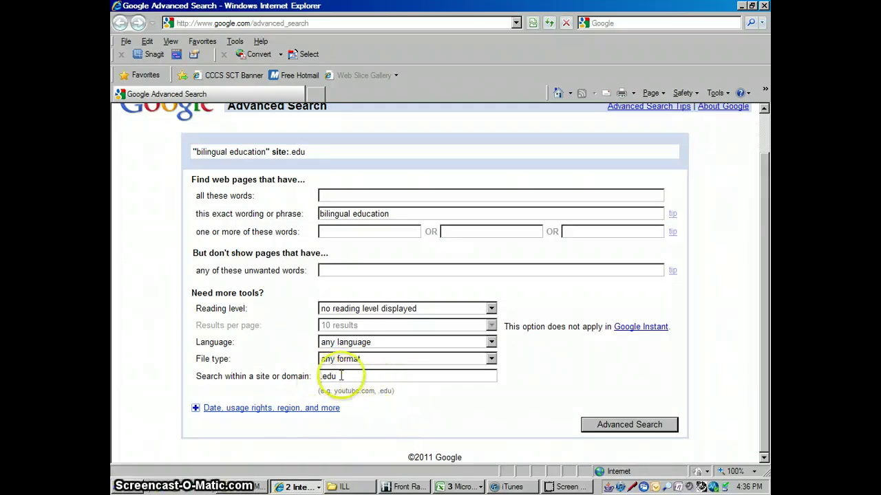
left_click(612, 427)
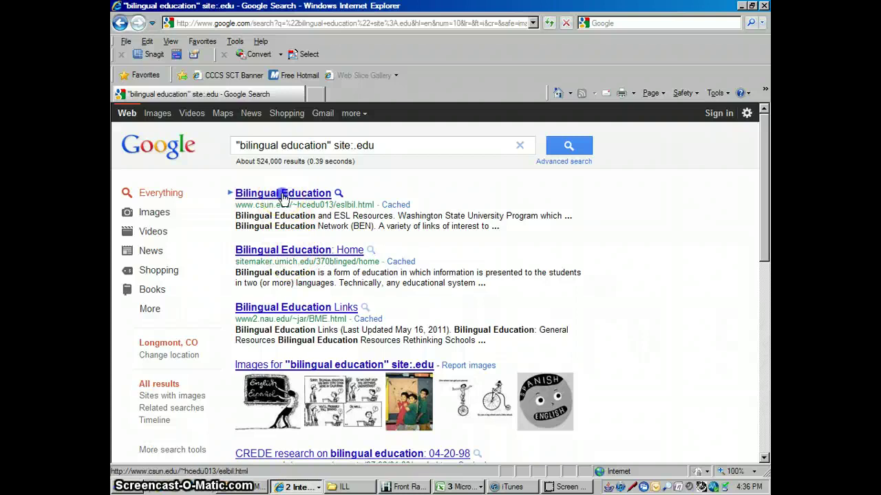
View the csun.edu Bilingual Education result, then return to and scroll through the results.
left_click(283, 196)
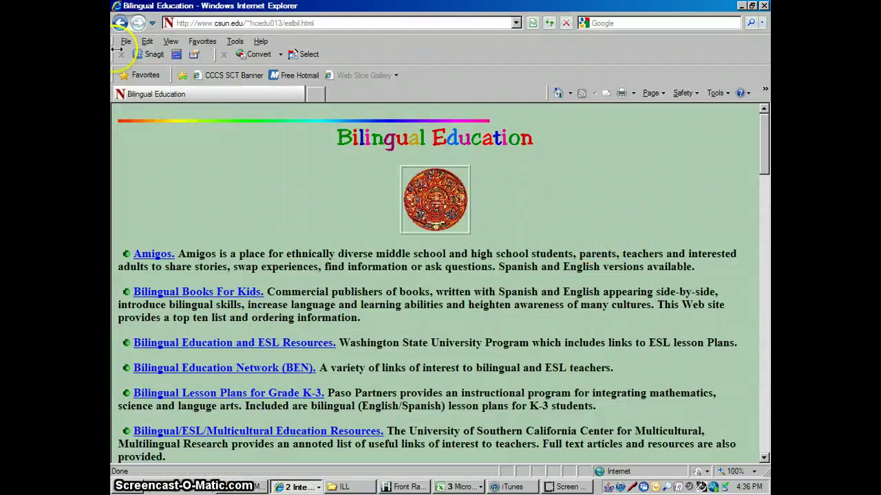
left_click(119, 25)
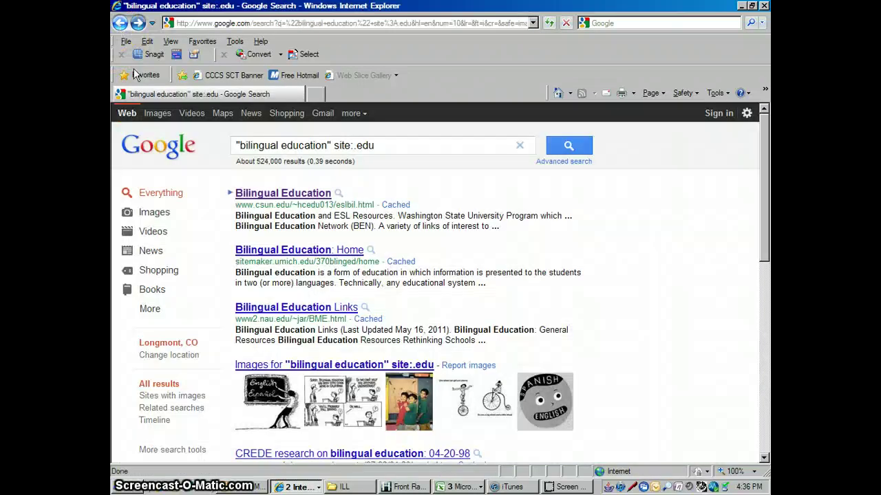
left_click_drag(764, 459, 764, 461)
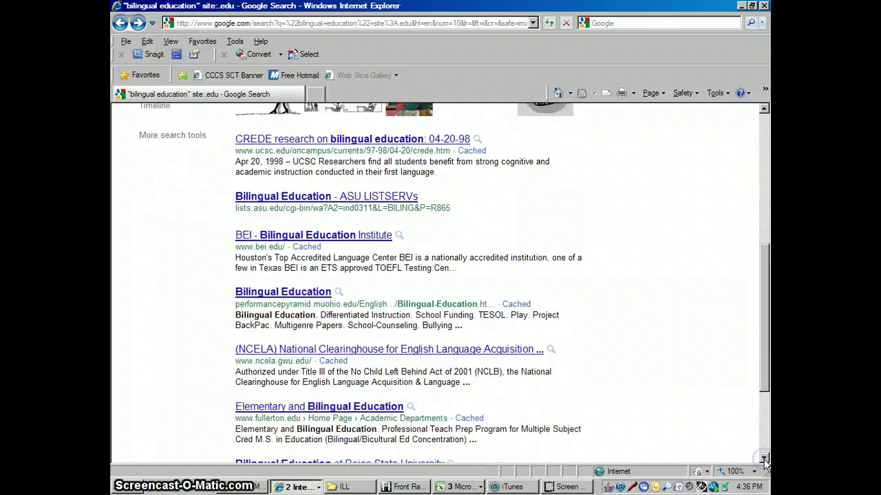
left_click(763, 130)
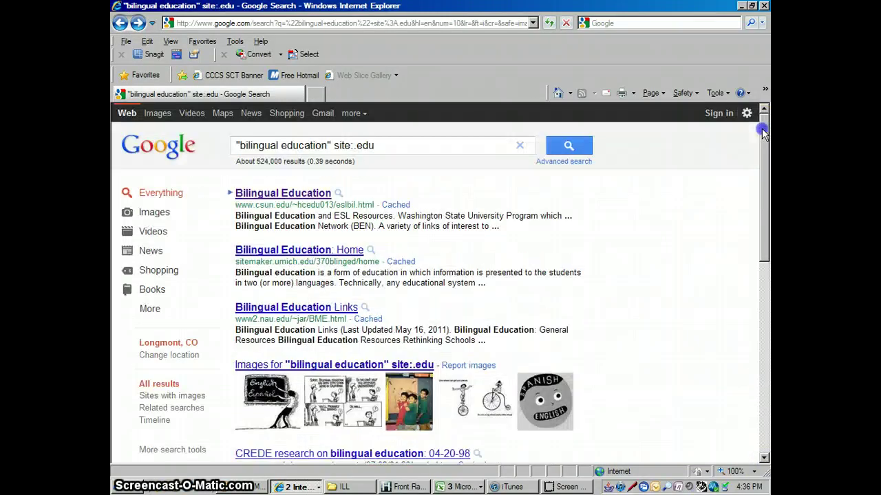
Change the domain limit from .edu to .gov and rerun the 'bilingual education' search.
left_click(120, 25)
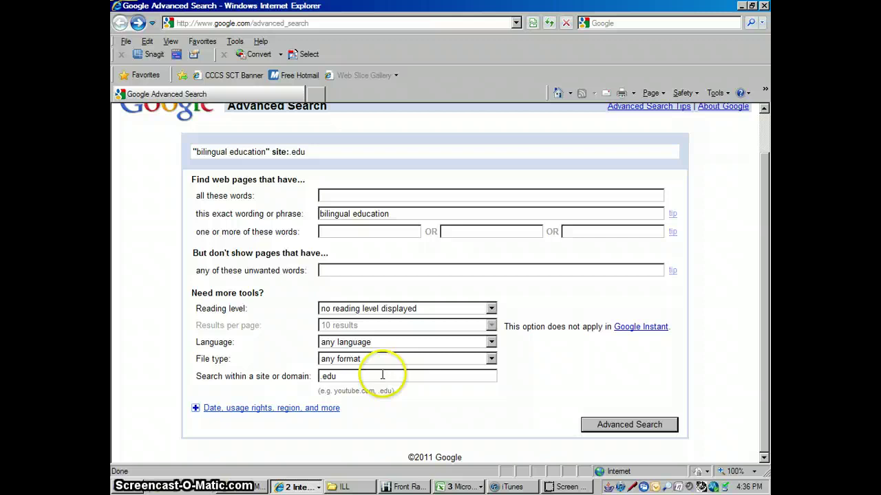
left_click_drag(365, 374, 285, 382)
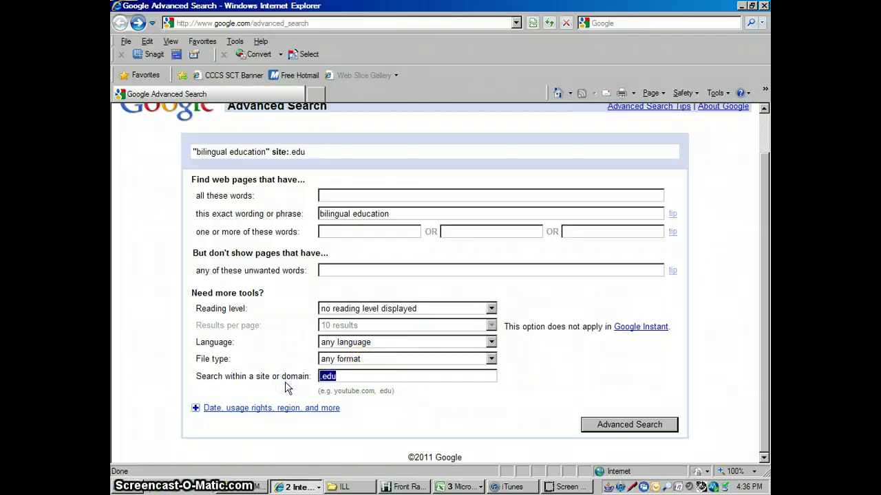
key("Return")
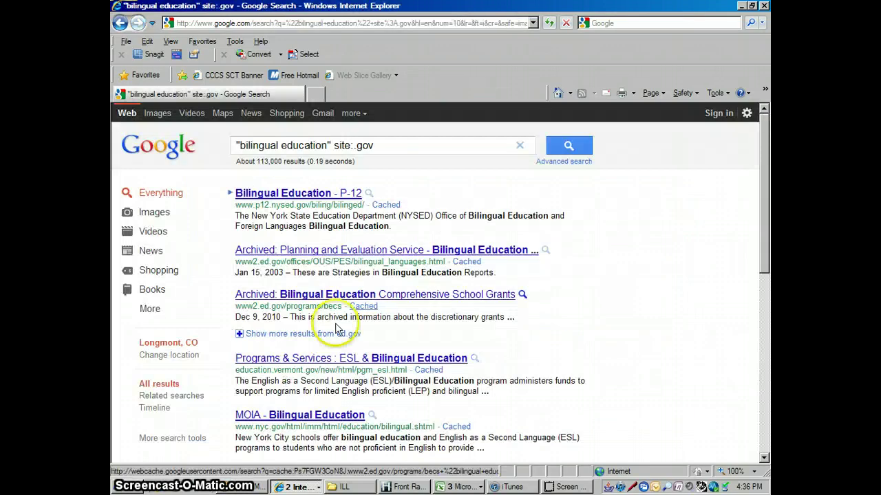
left_click(119, 25)
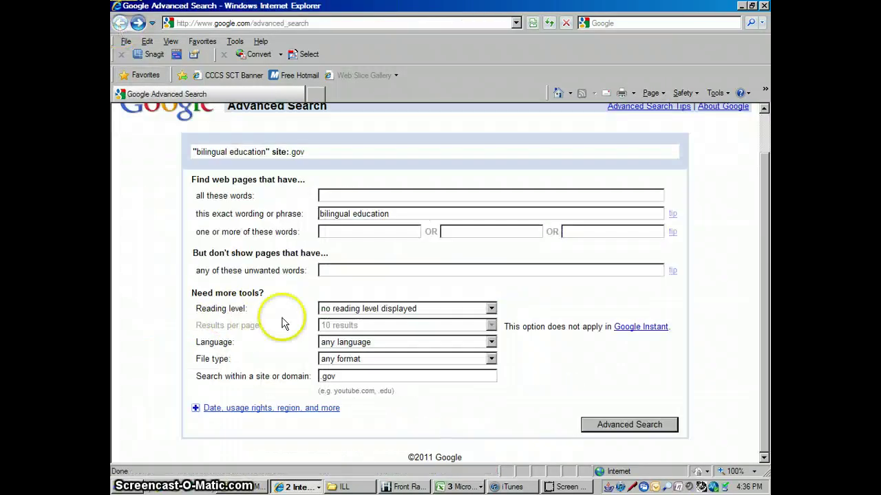
left_click_drag(365, 375, 312, 380)
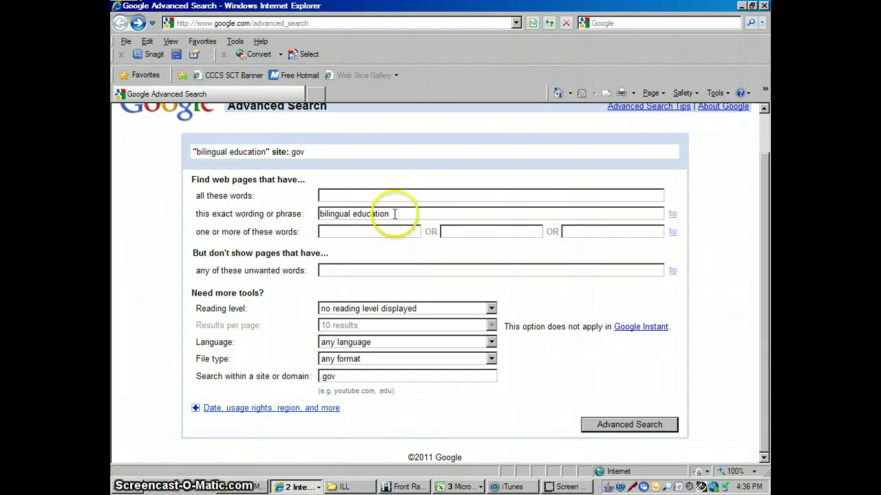
left_click(650, 425)
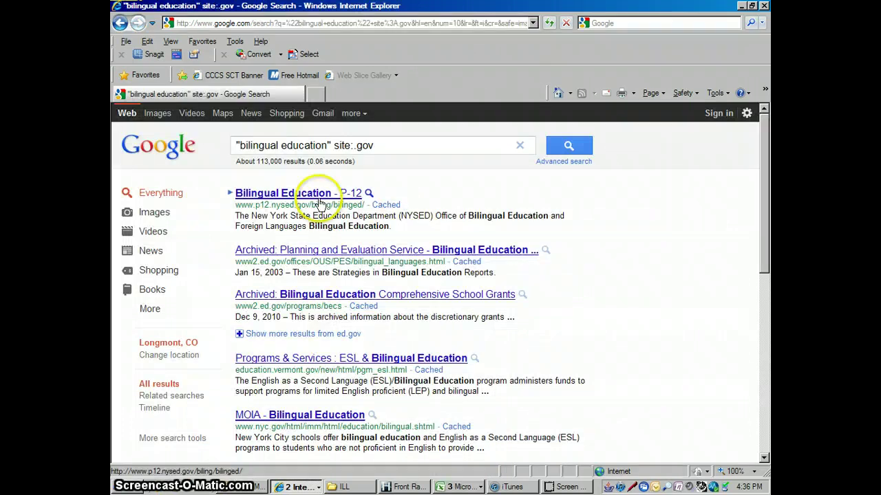
View the Bilingual Education - P-12 result, then return to the form and select the .gov domain.
left_click(292, 195)
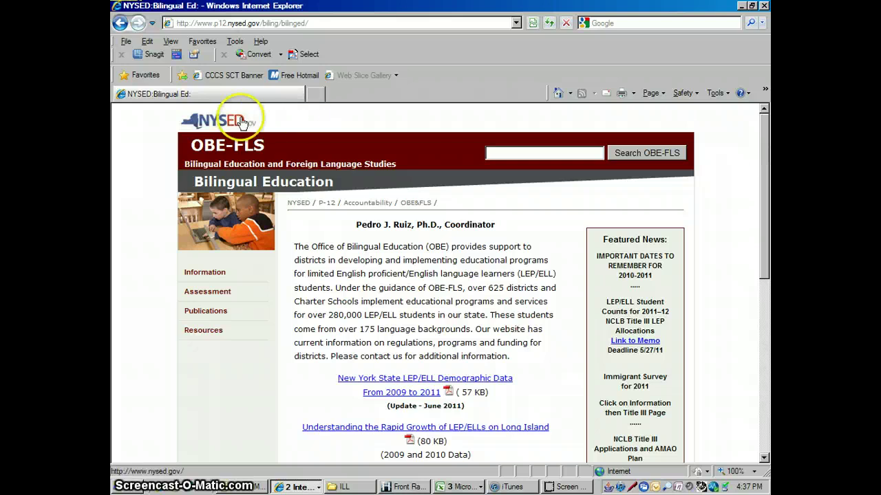
left_click(120, 25)
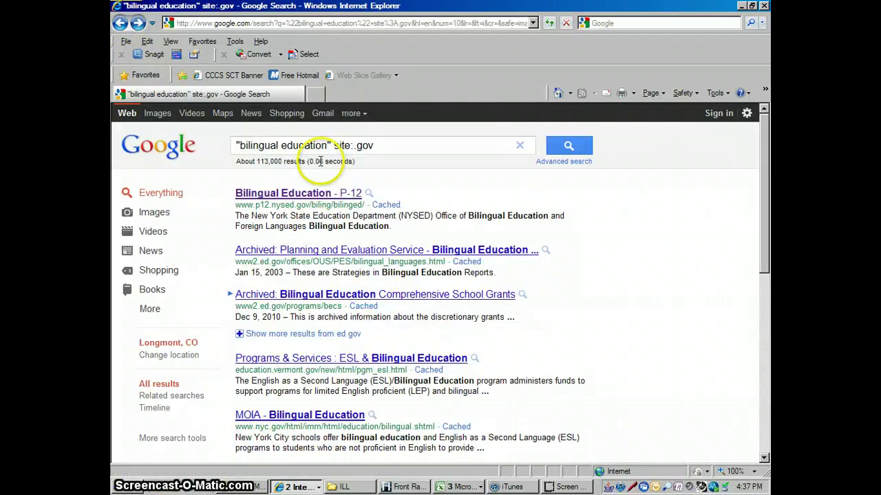
left_click(120, 23)
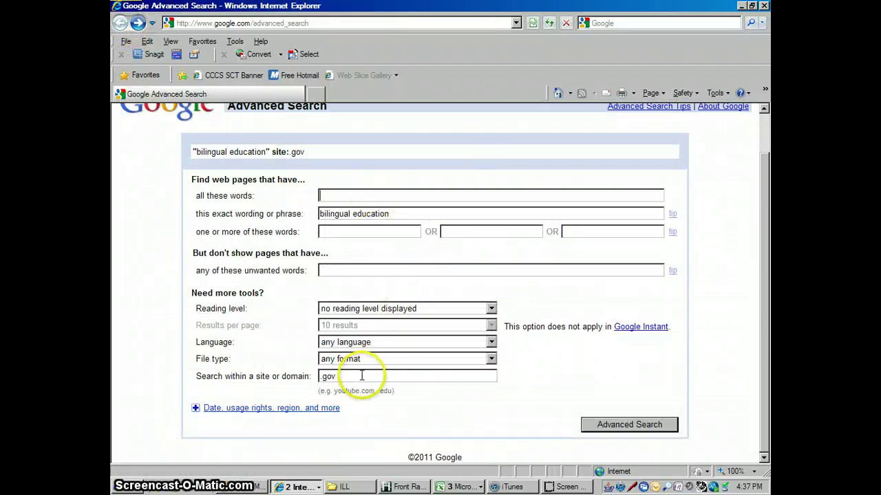
left_click_drag(361, 376, 303, 376)
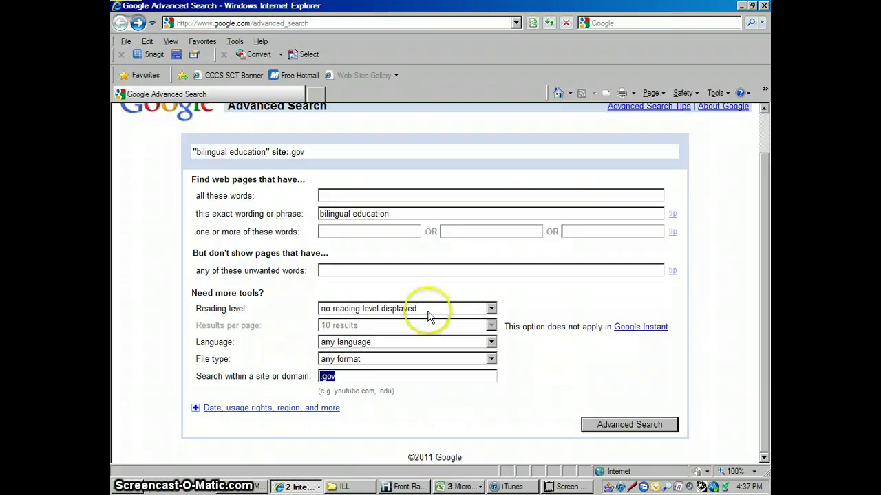
left_click(316, 94)
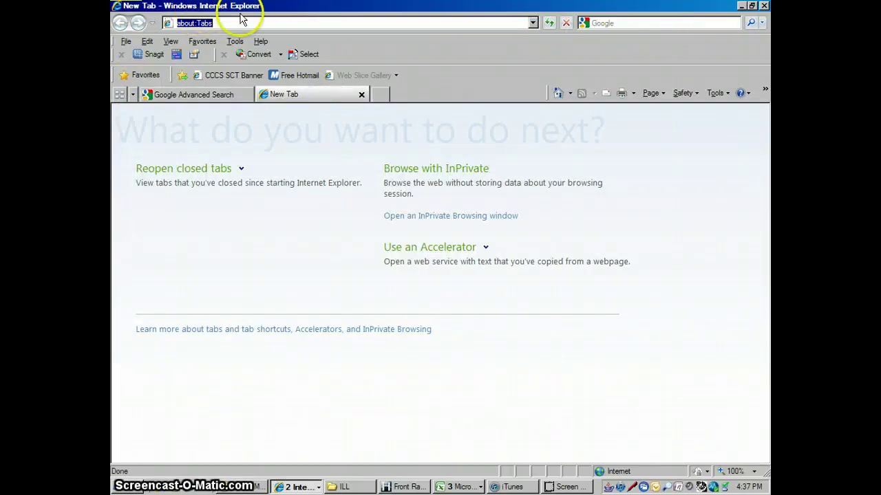
type("www.google.com")
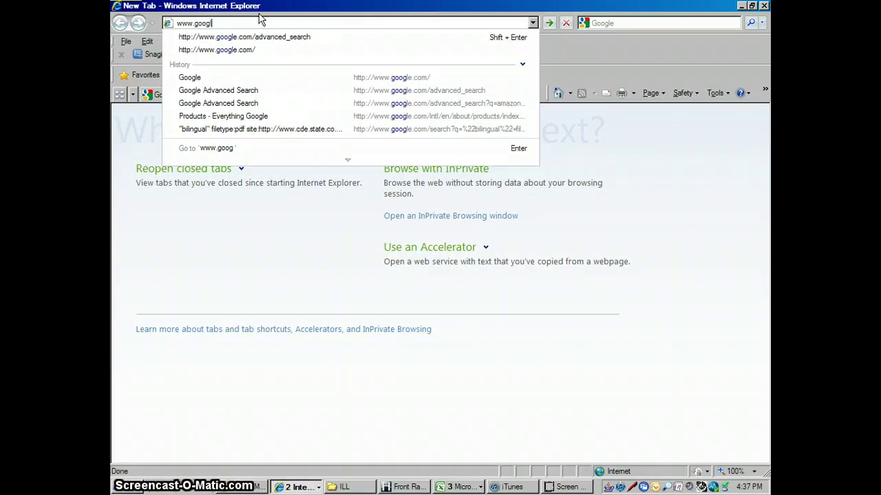
key("Return")
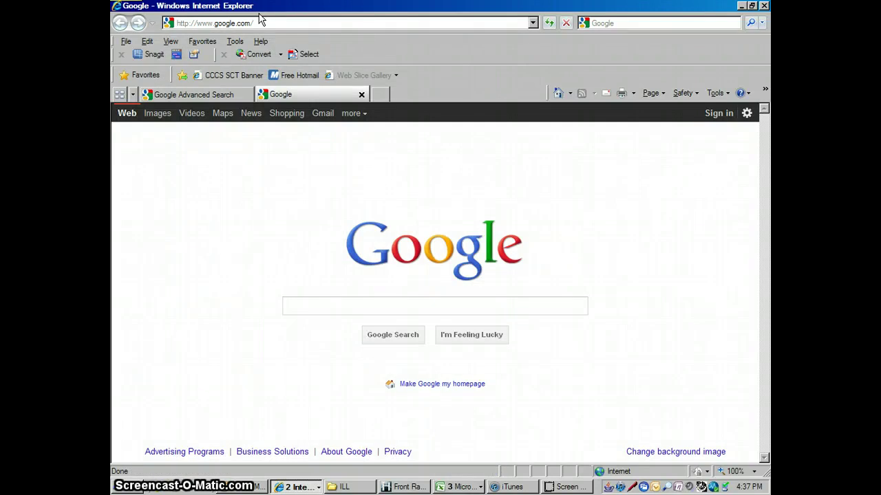
Search 'colorado department of education' and open the cde.state.co.us home page result.
type("co")
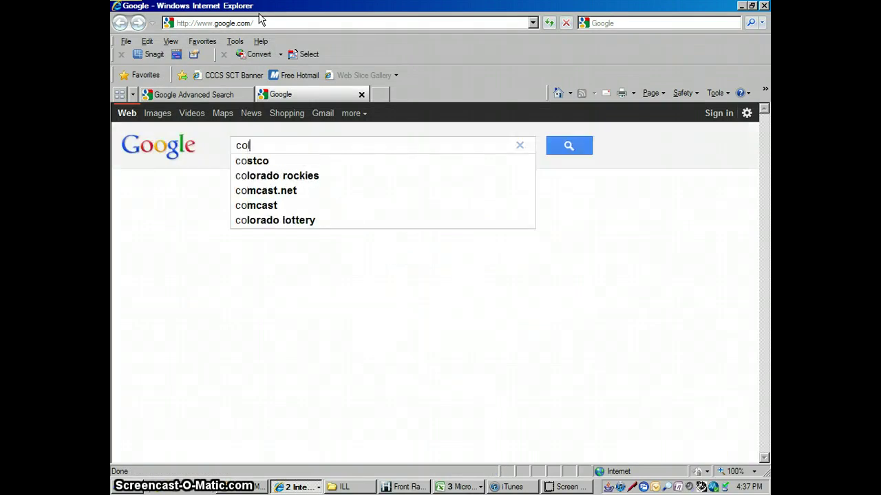
type("lorado")
key("BackSpace")
key("BackSpace")
type("ad")
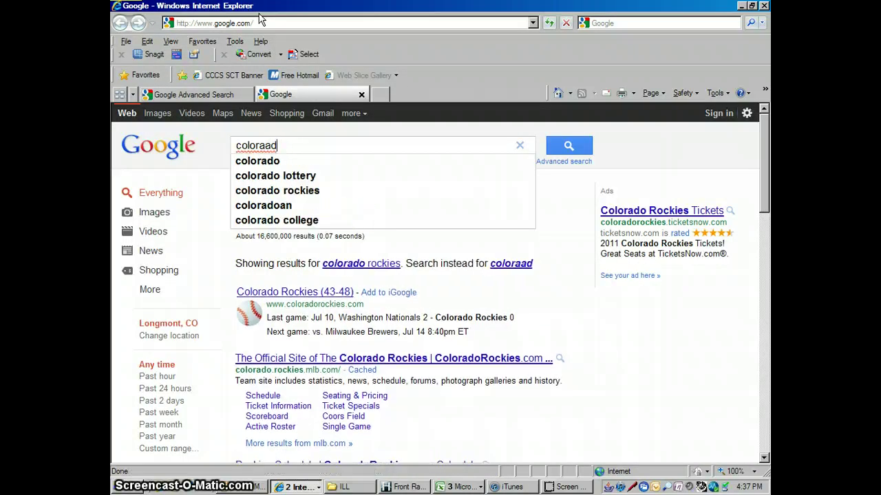
key("BackSpace")
key("BackSpace")
type("do depa")
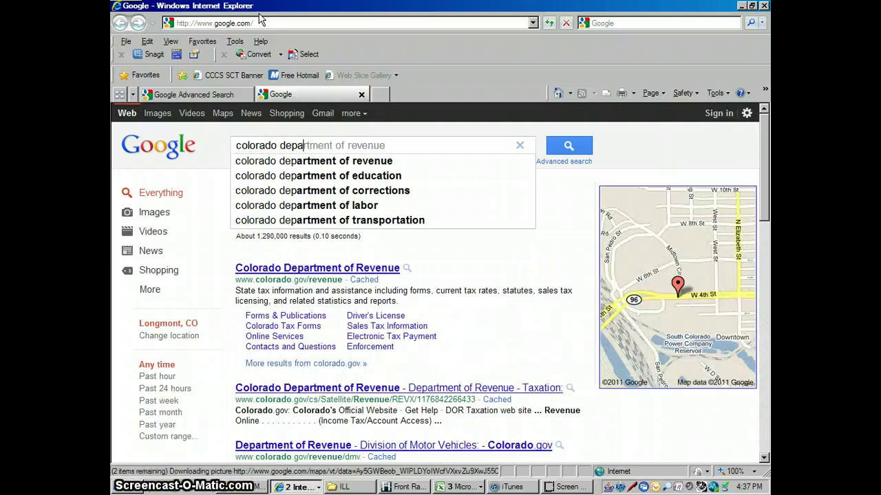
type("rtment")
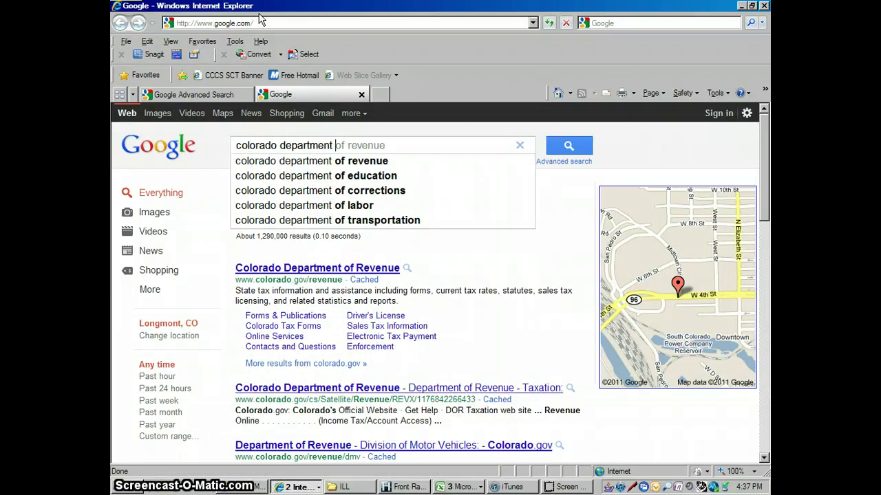
left_click(347, 176)
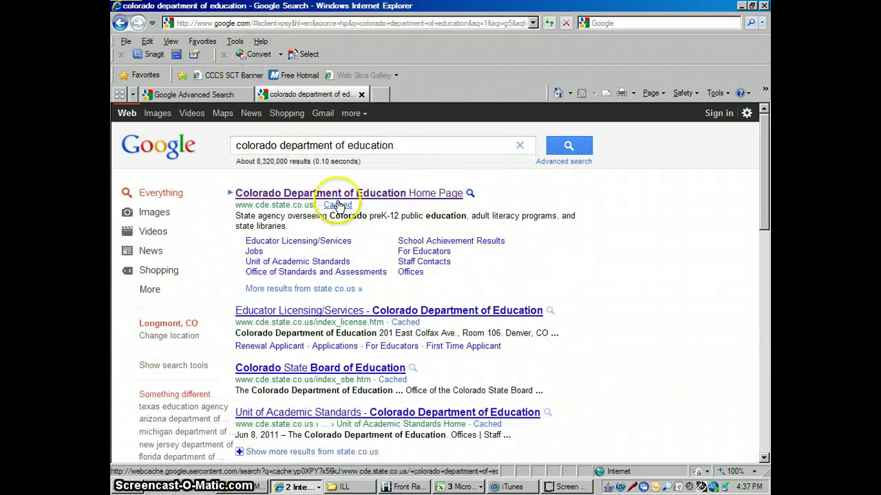
left_click(293, 200)
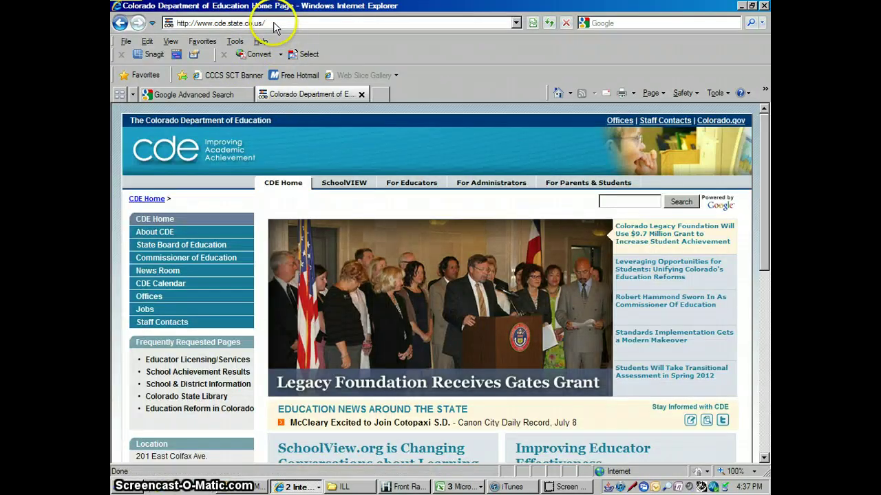
left_click(274, 25)
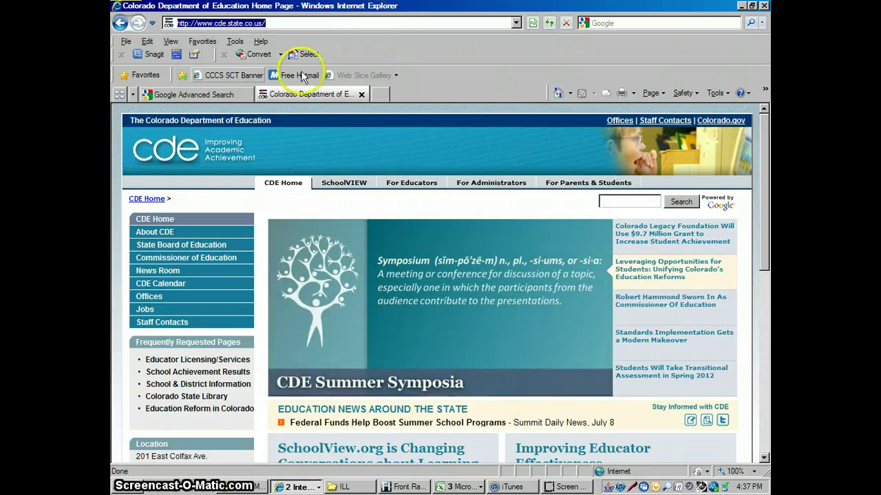
left_click(222, 94)
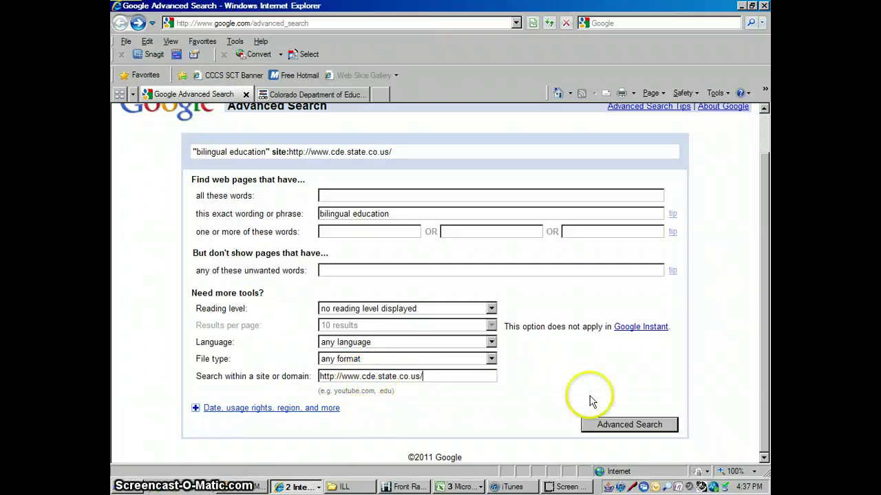
left_click(628, 424)
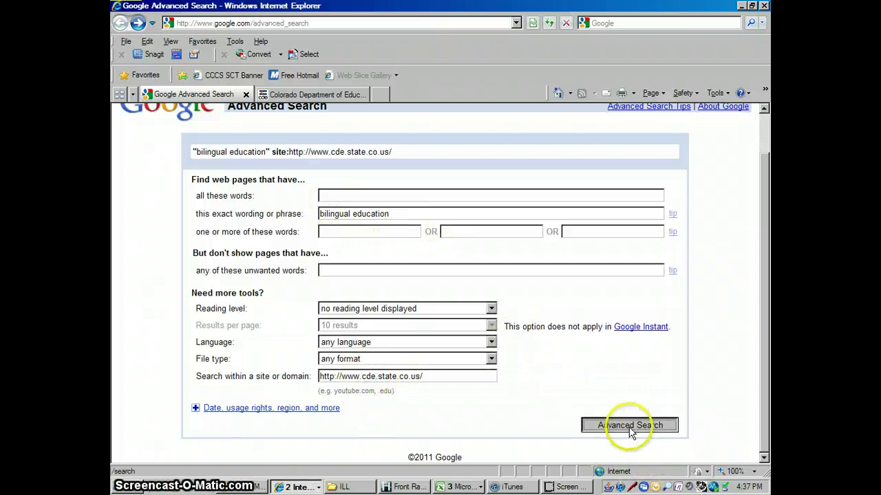
left_click(764, 459)
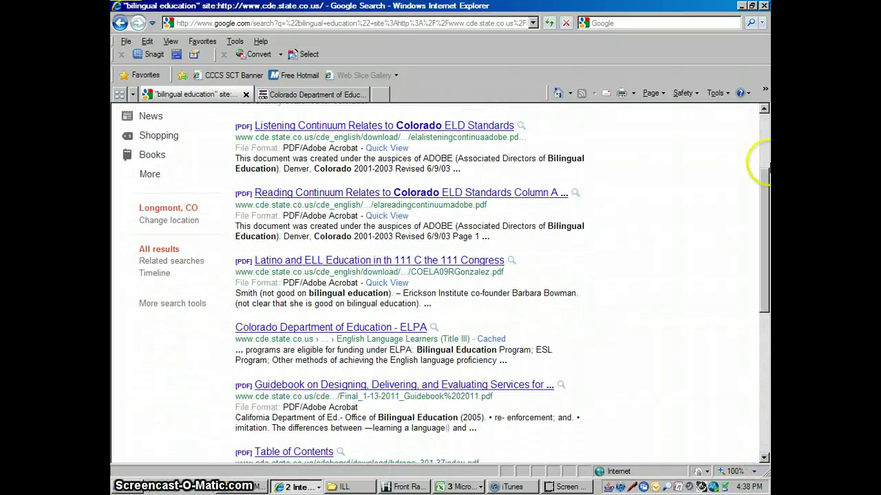
left_click(764, 131)
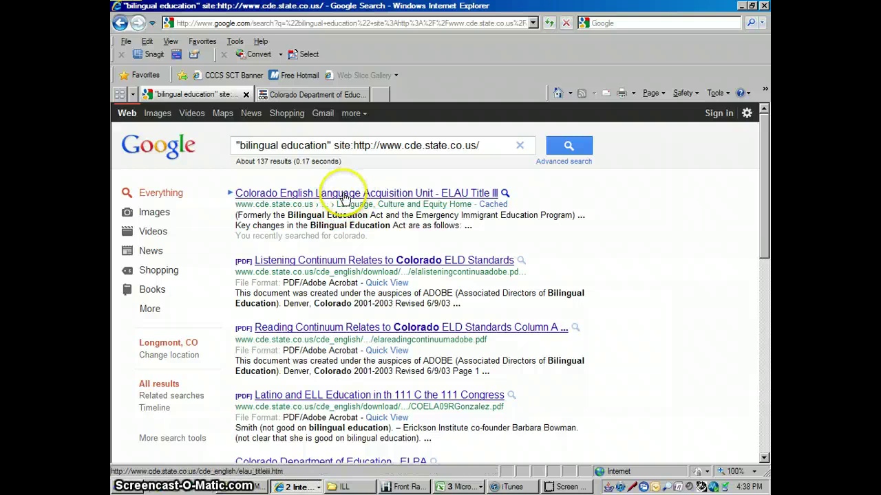
Add an Adobe Acrobat PDF (.pdf) file-type limit, narrowing results to about 101.
left_click(121, 26)
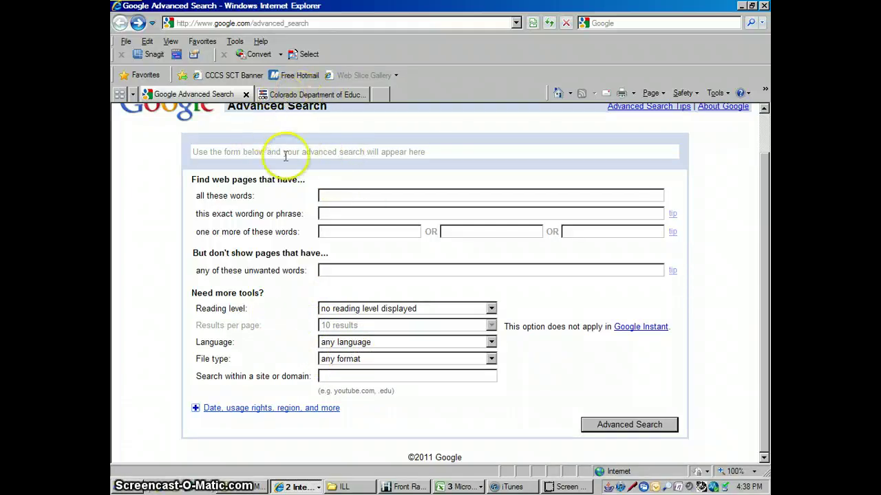
left_click(138, 23)
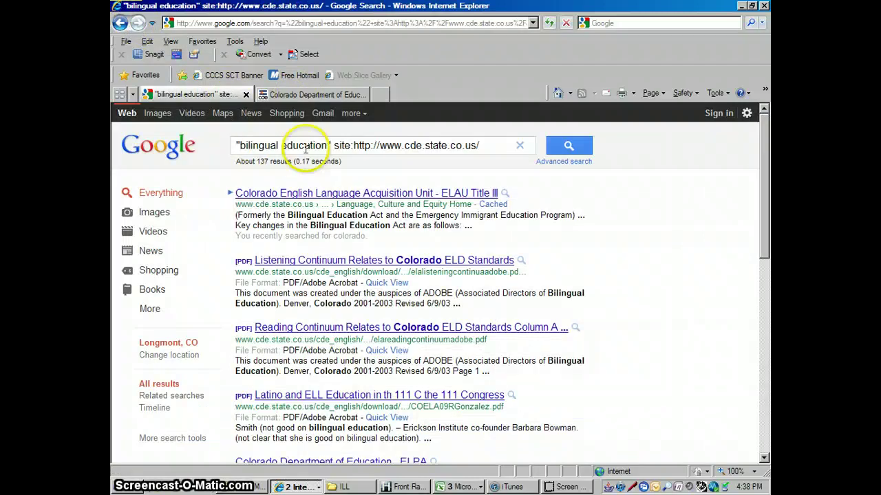
left_click(579, 163)
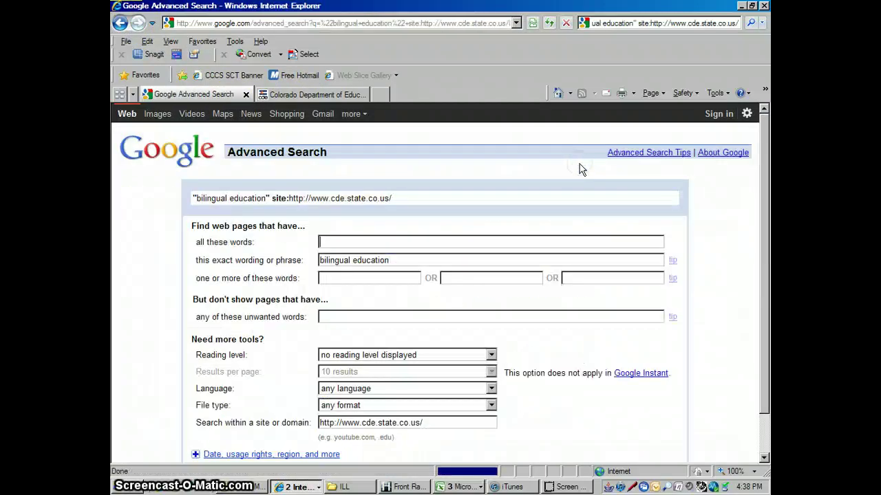
left_click(762, 459)
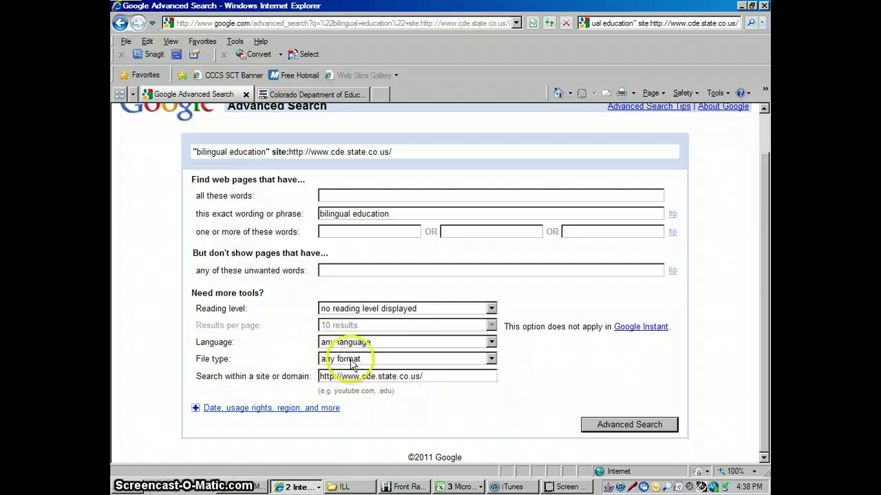
left_click(492, 359)
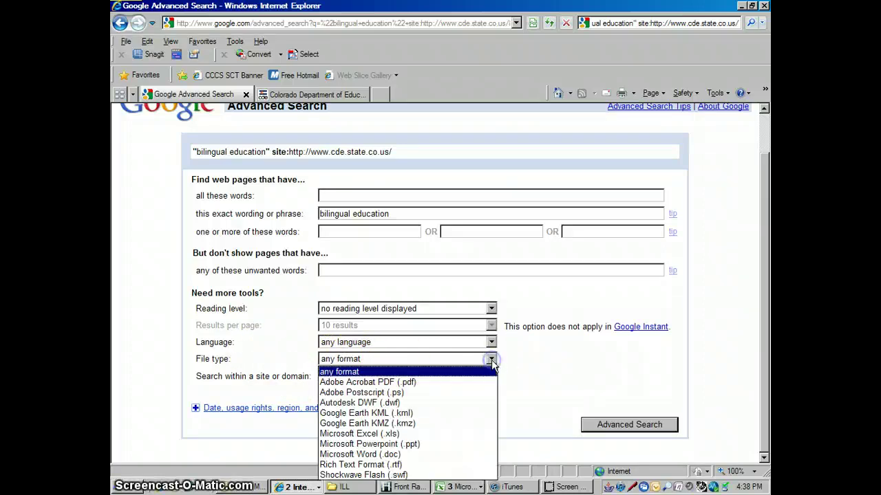
left_click(383, 382)
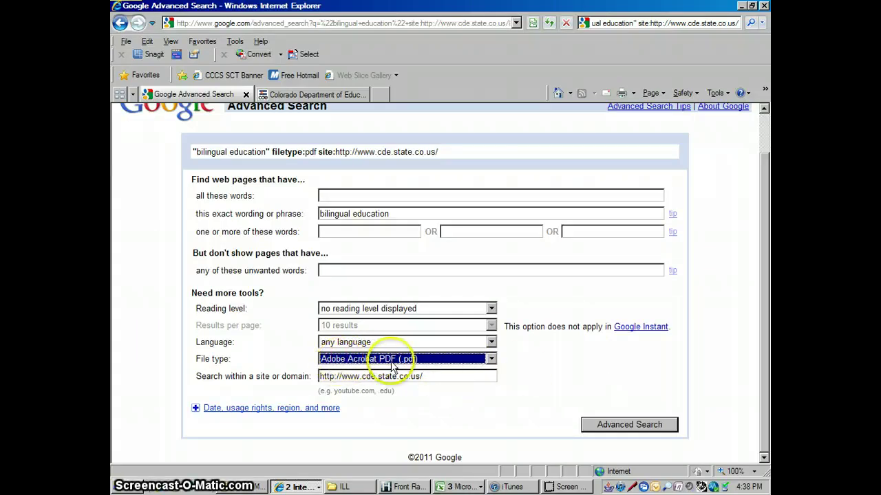
left_click(639, 426)
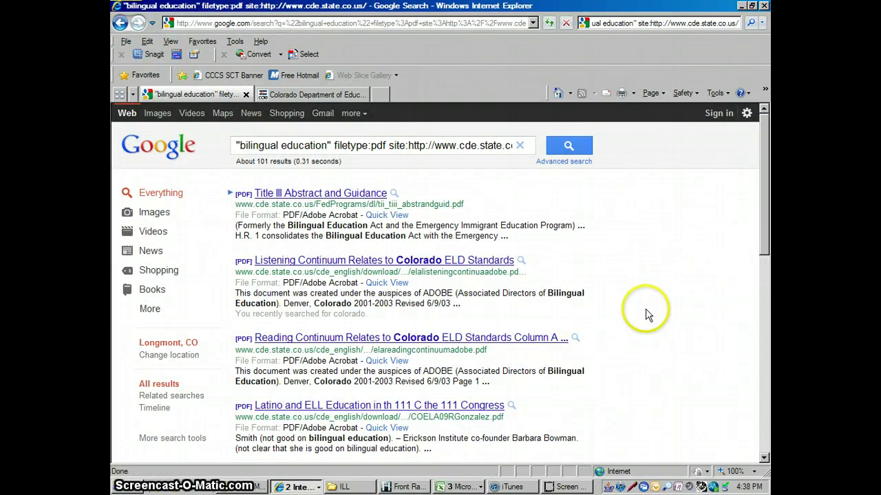
Preview the Listening Continuum and reading continuum PDFs, then go to Advanced search.
left_click(413, 261)
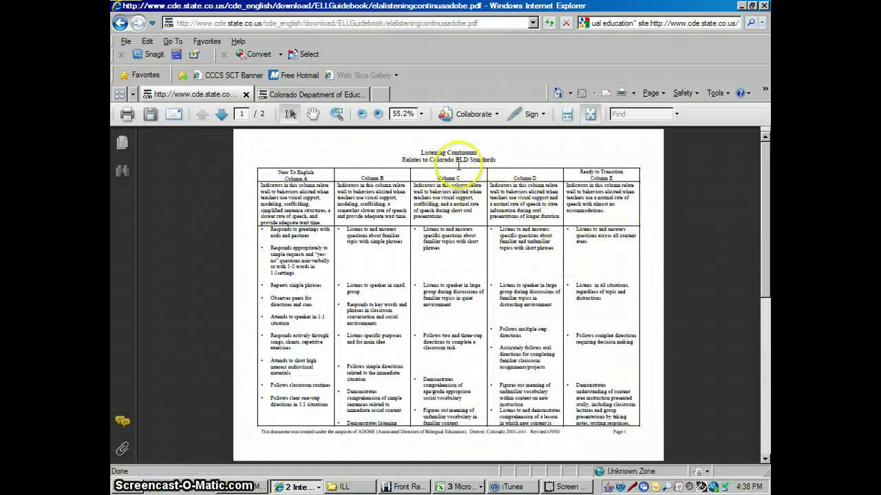
left_click(119, 23)
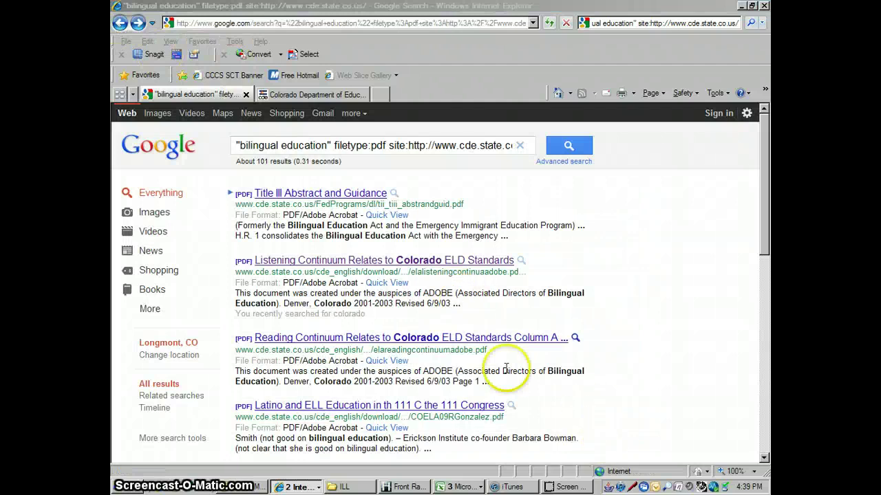
left_click(475, 338)
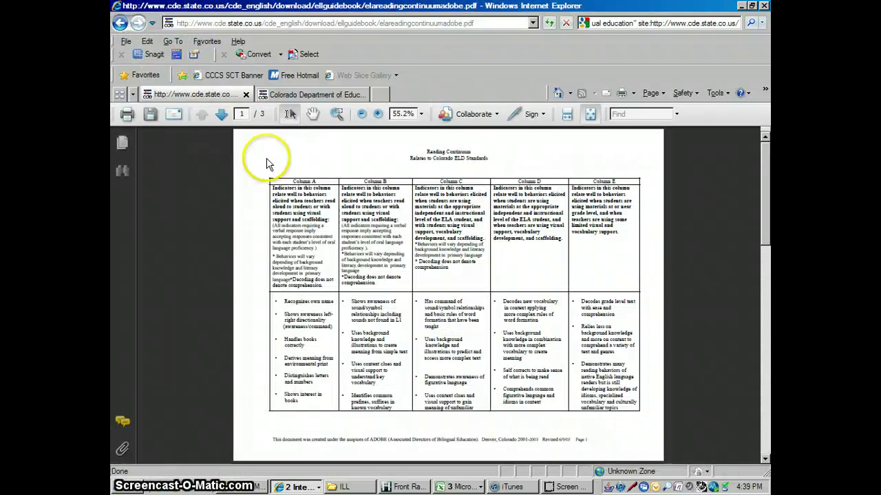
left_click(120, 24)
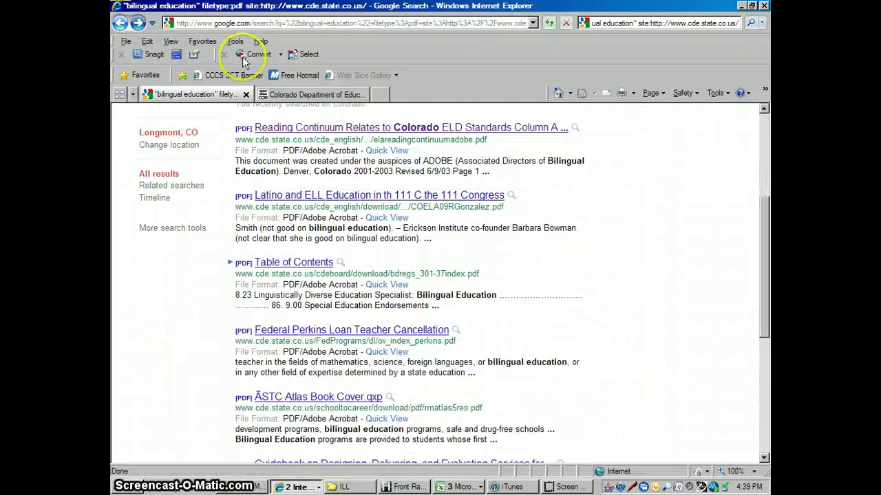
left_click(765, 123)
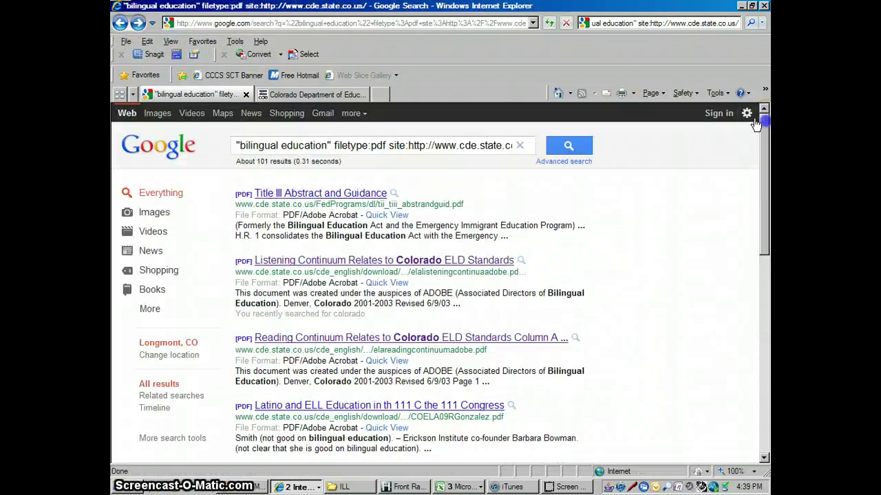
In the advanced form, change the file type from PDF to any format.
left_click(560, 163)
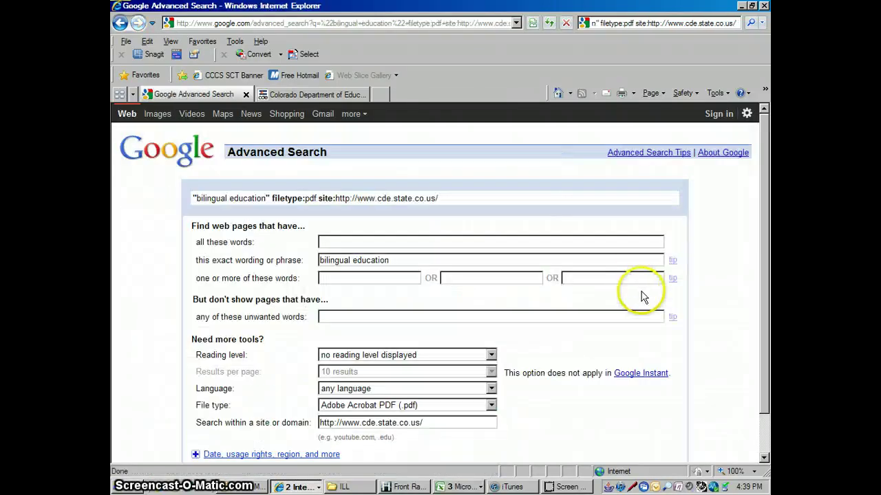
left_click(491, 405)
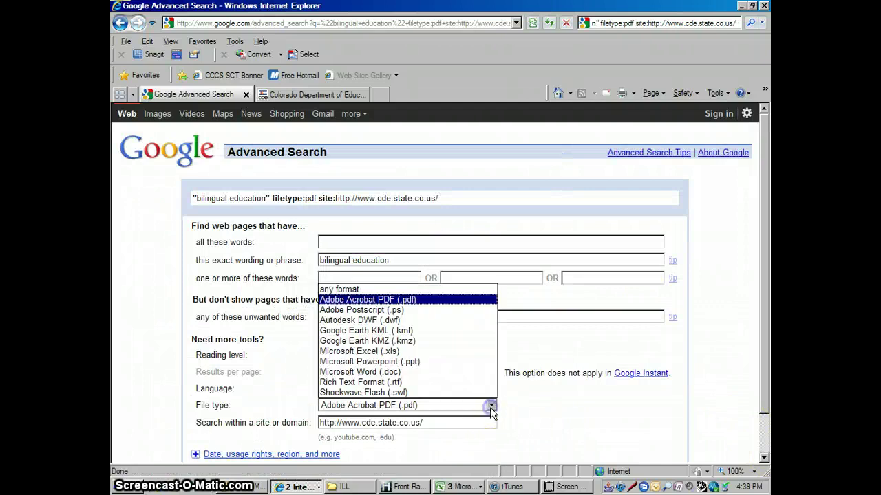
left_click(366, 290)
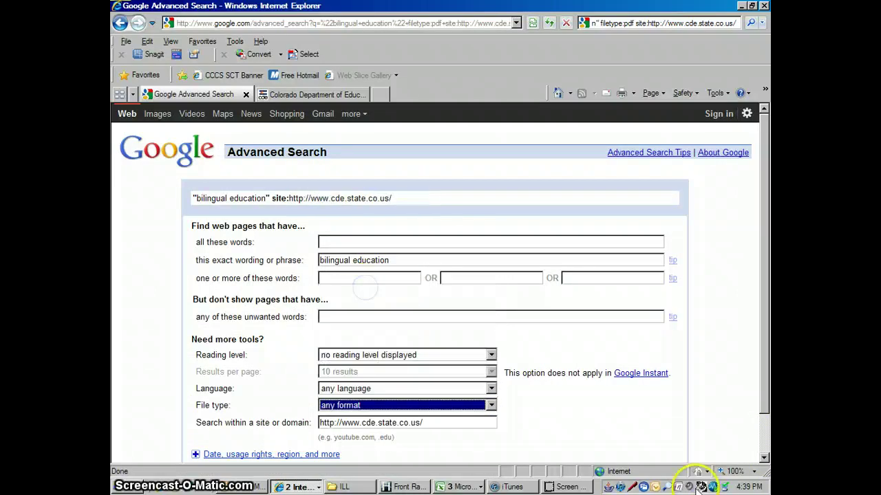
left_click(764, 458)
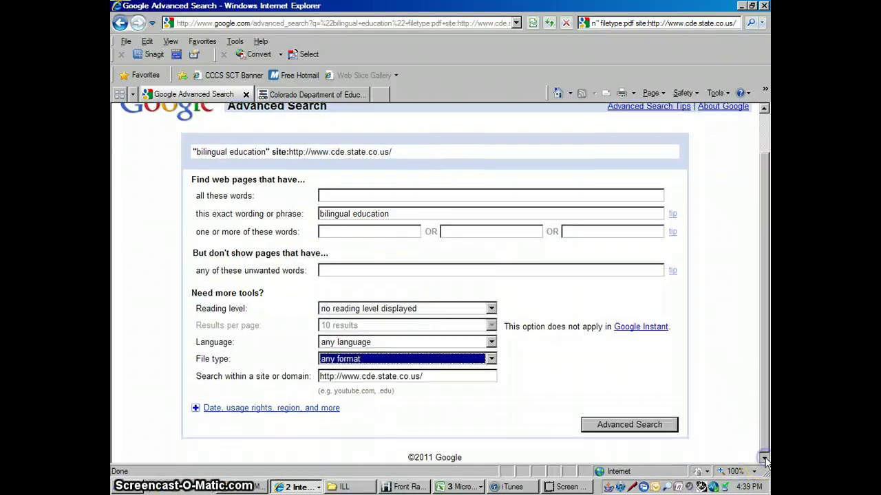
left_click(218, 409)
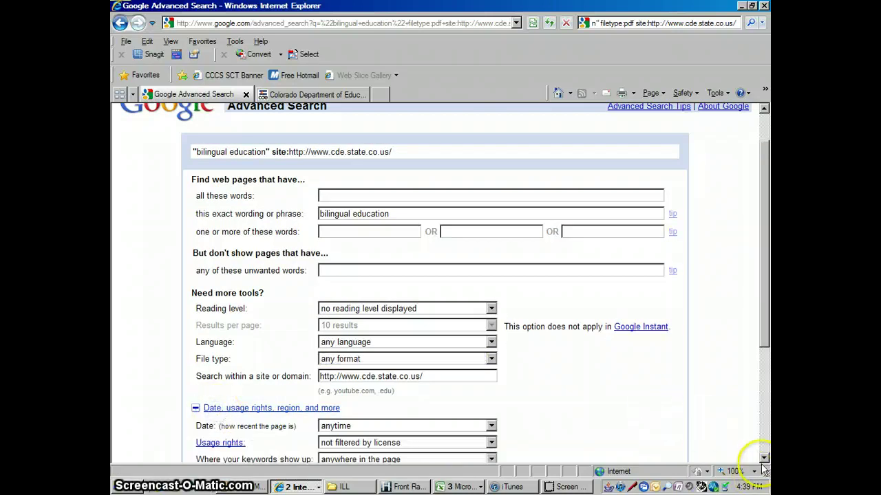
scroll(763, 460, "down", 3)
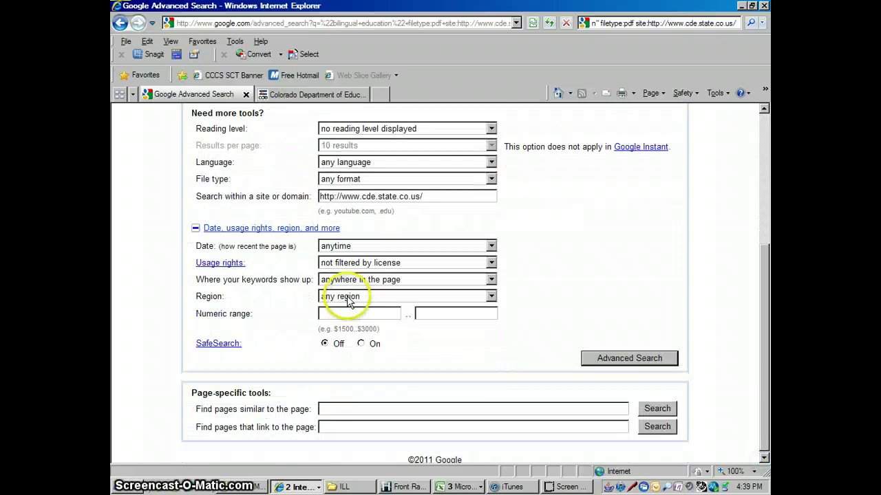
left_click(762, 126)
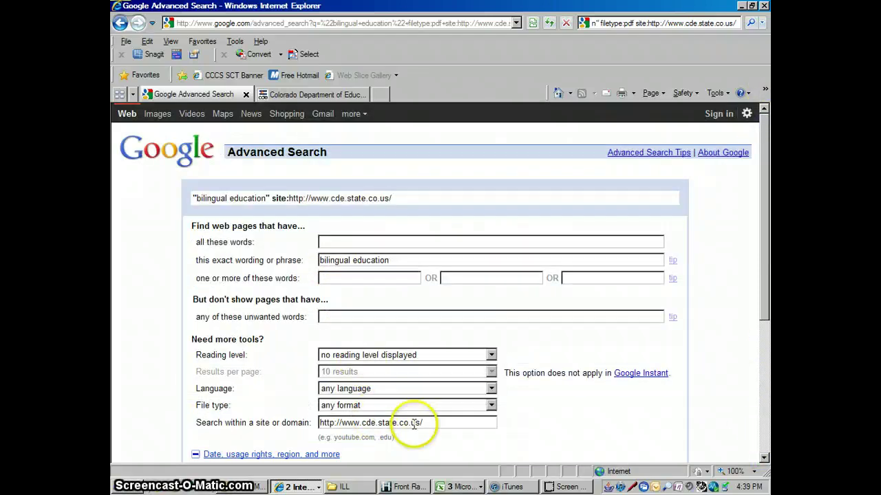
left_click(763, 459)
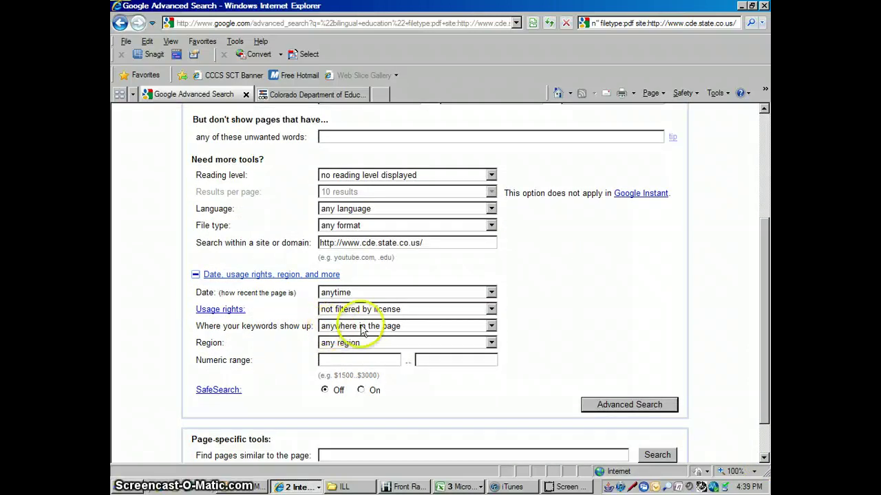
left_click(491, 326)
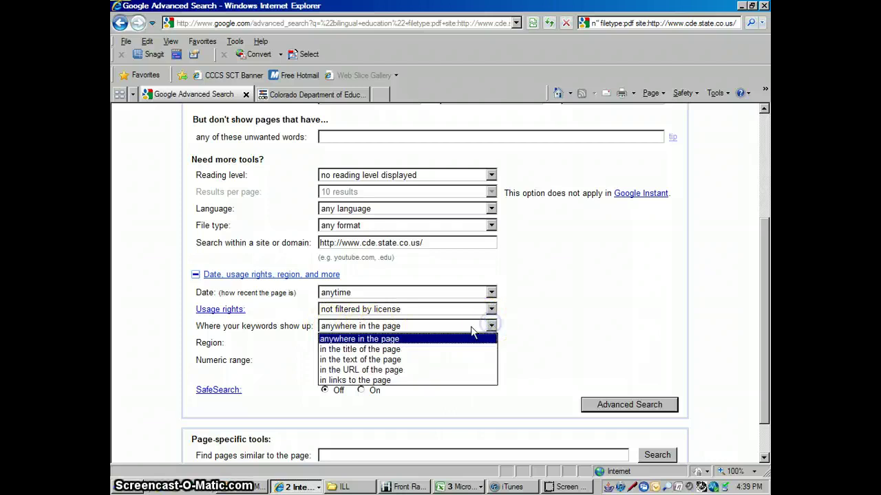
left_click(413, 350)
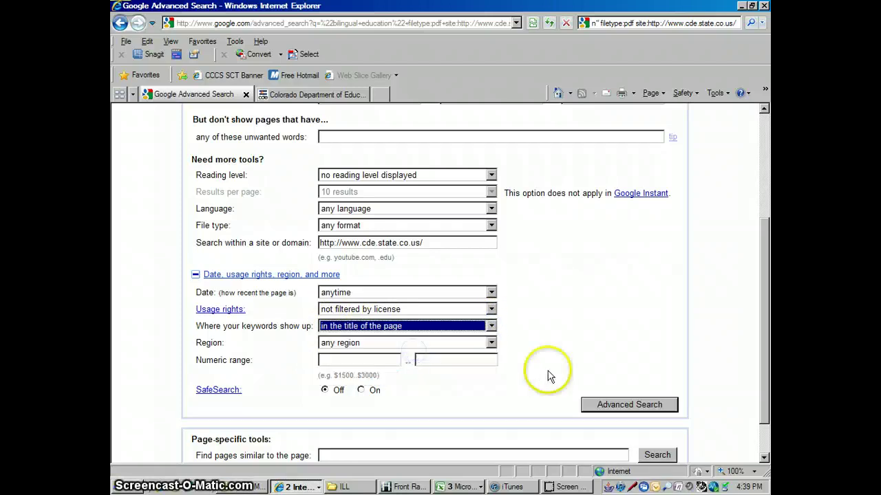
left_click(622, 408)
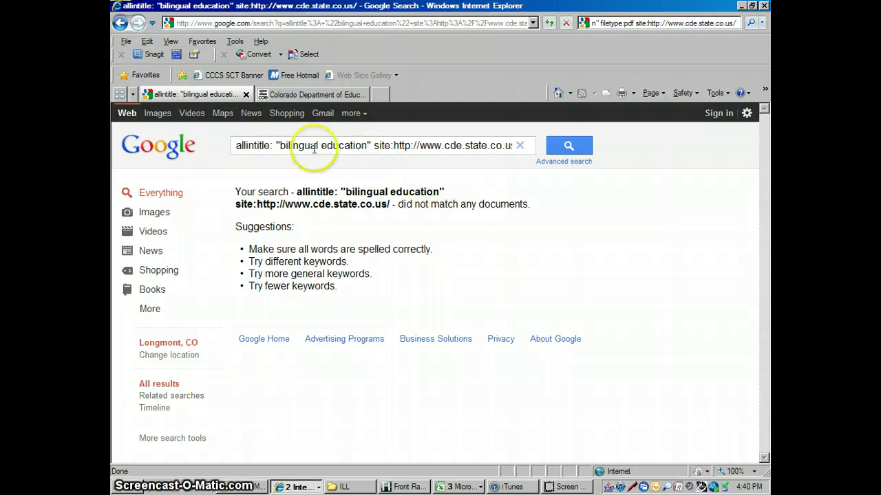
left_click(121, 24)
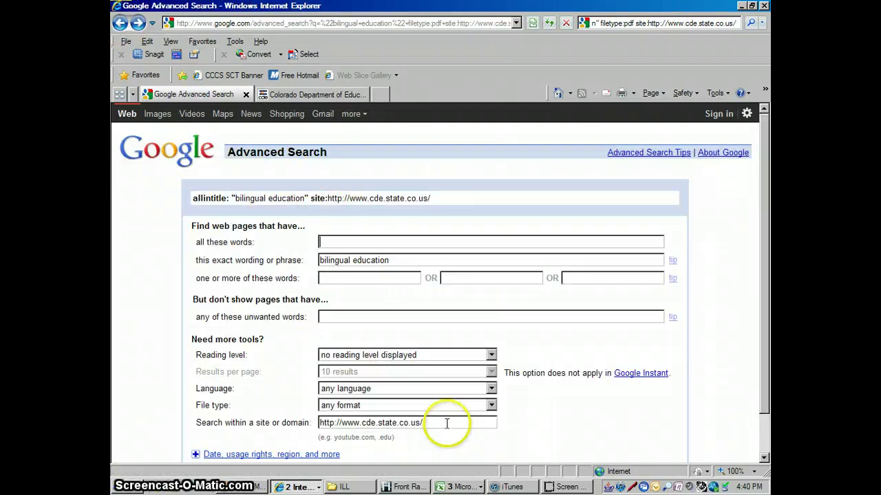
left_click_drag(384, 428, 313, 434)
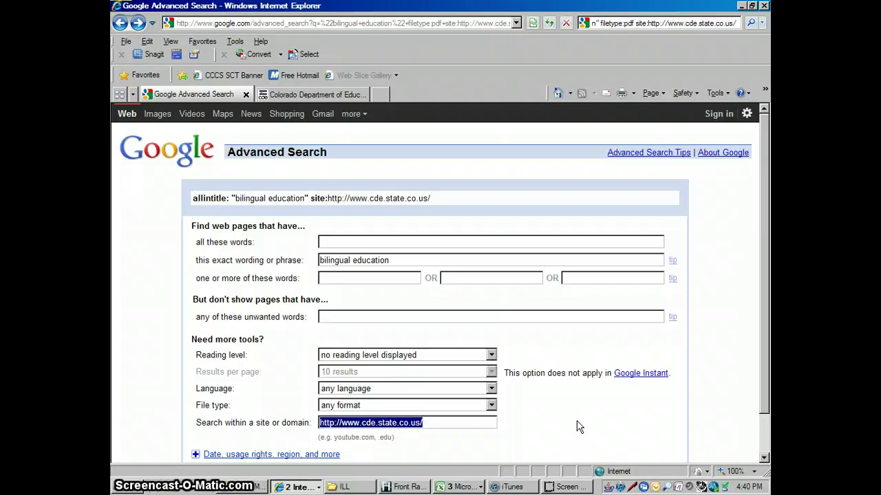
type("www.ed.gov")
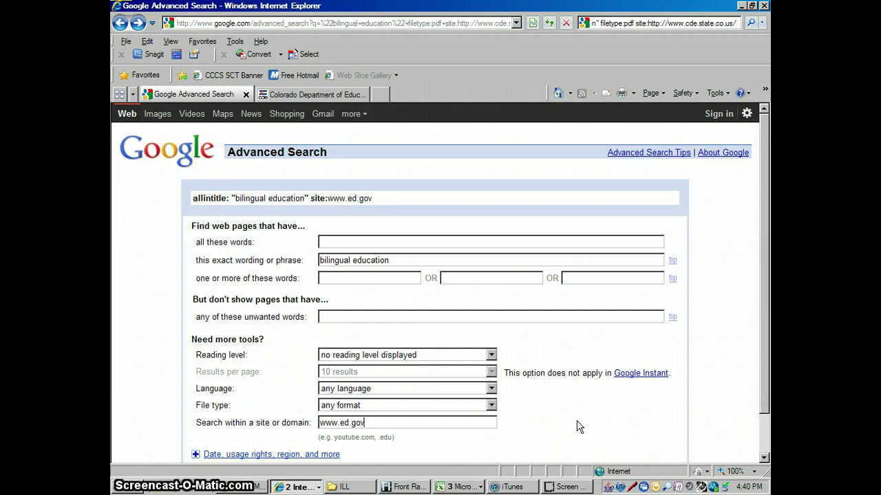
scroll(757, 463, "down", 1)
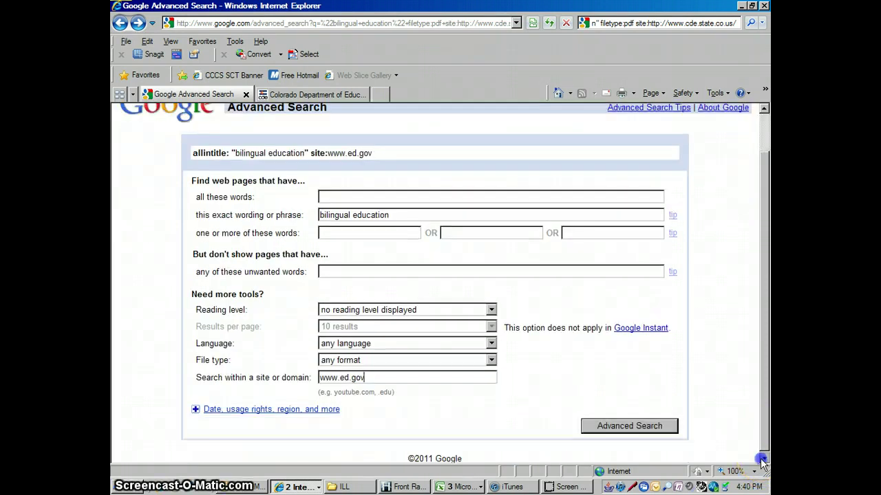
left_click(199, 409)
scroll(766, 454, "down", 2)
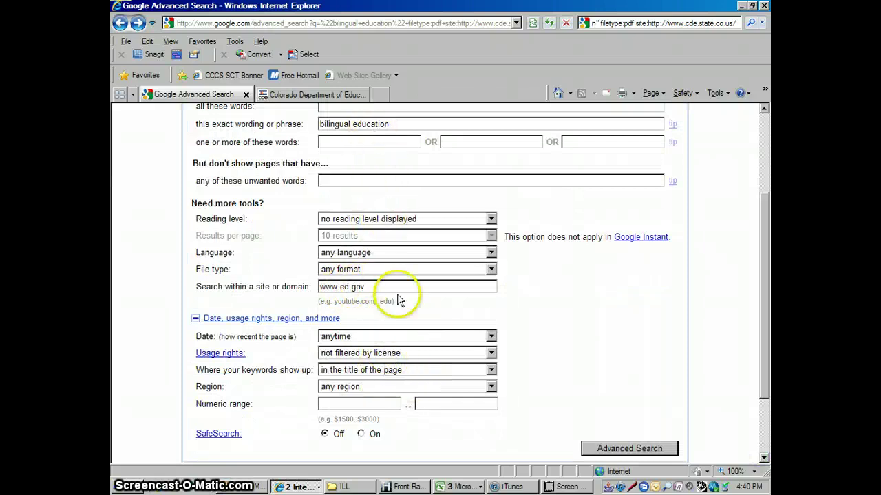
left_click(629, 448)
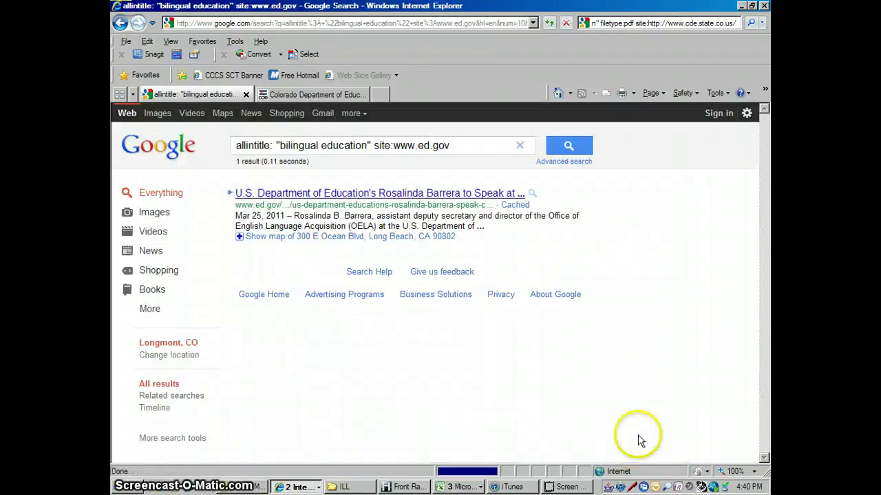
left_click(434, 196)
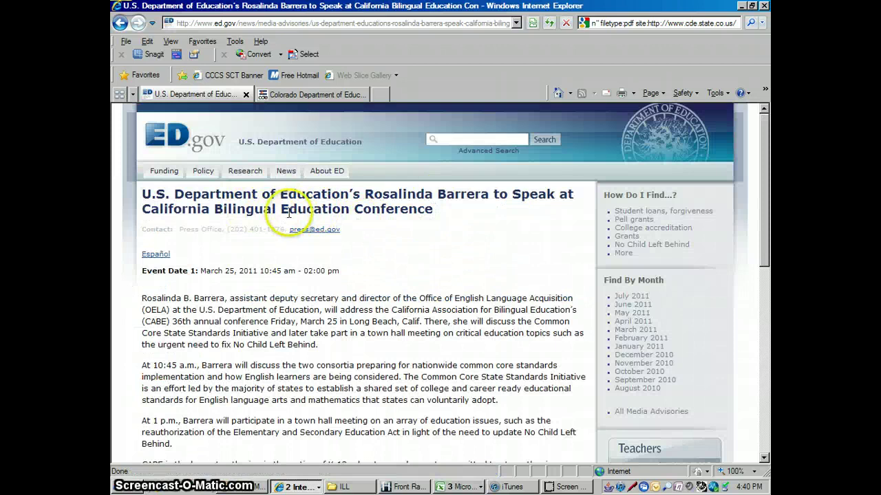
Widen the site field to .gov and scroll through the roughly 2,040 title-only results.
left_click(120, 23)
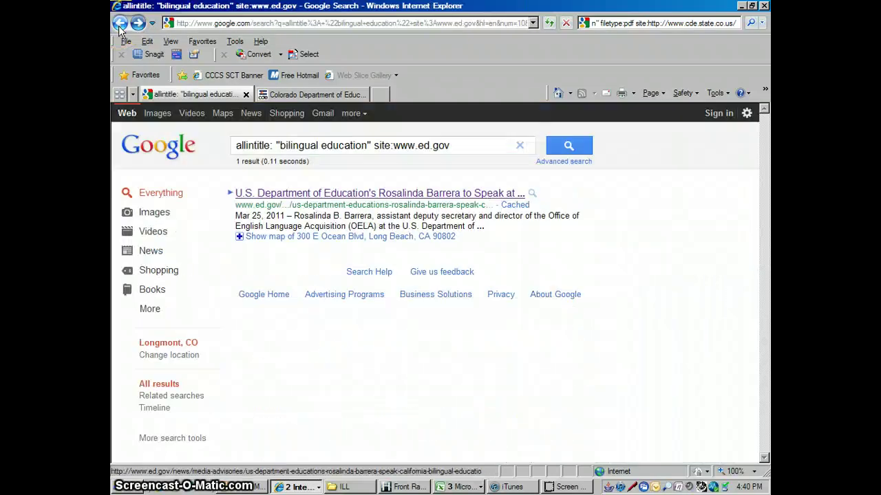
left_click(119, 23)
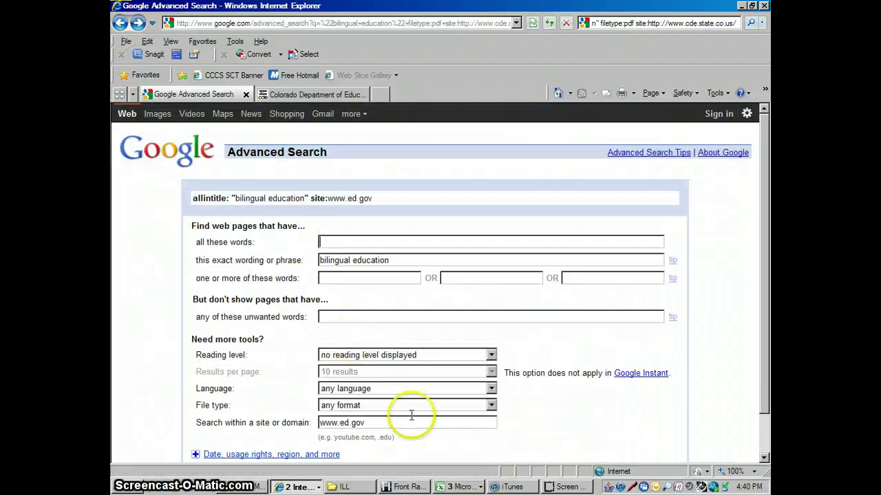
left_click(392, 424)
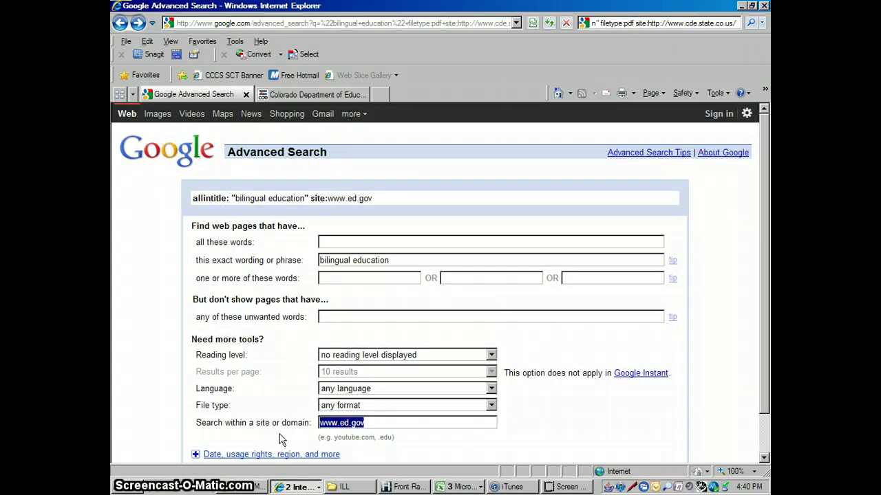
type(".gov")
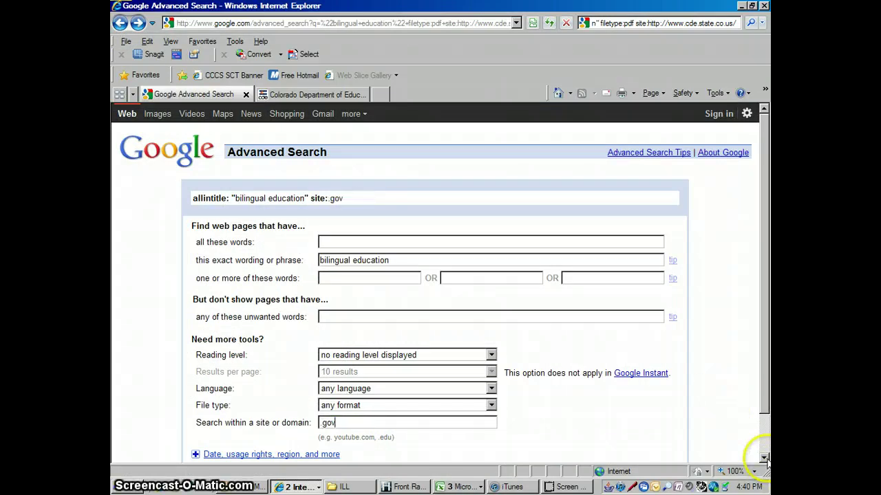
left_click(763, 457)
left_click(210, 408)
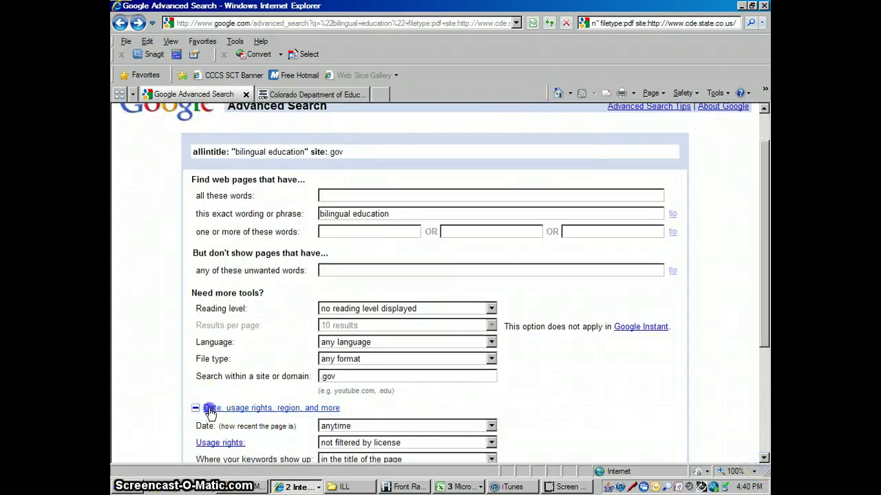
scroll(764, 461, "down", 3)
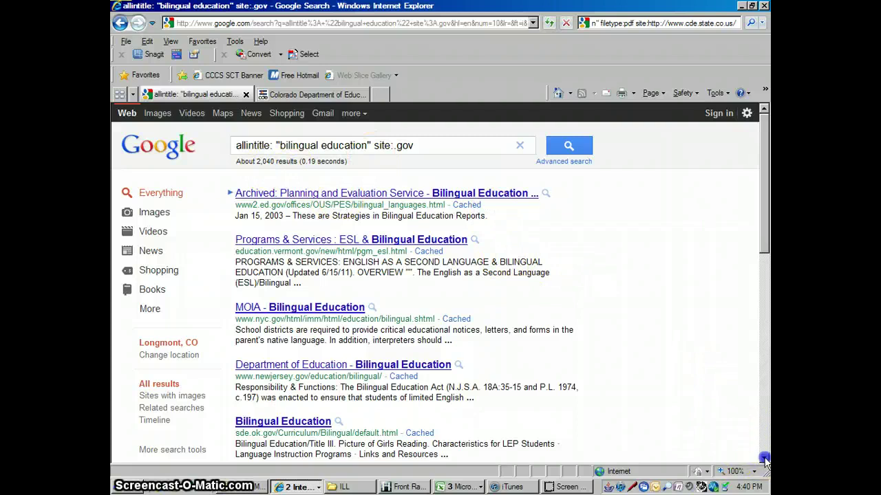
scroll(764, 460, "down", 5)
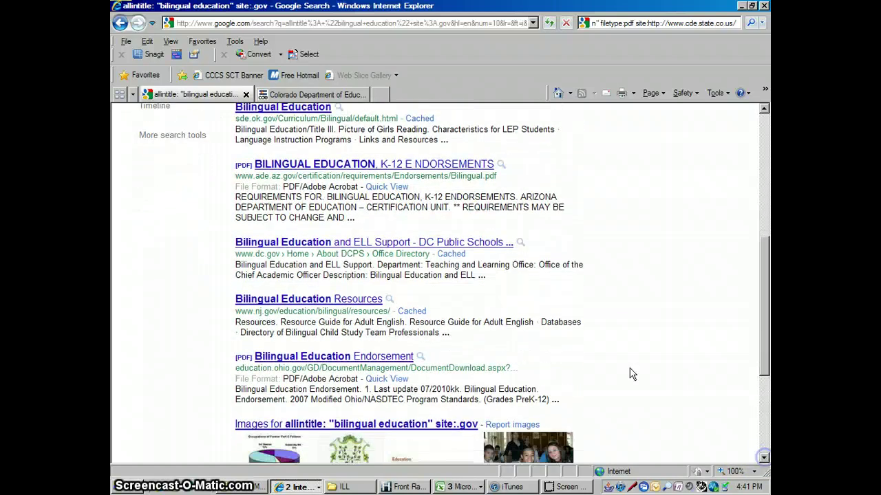
left_click(765, 128)
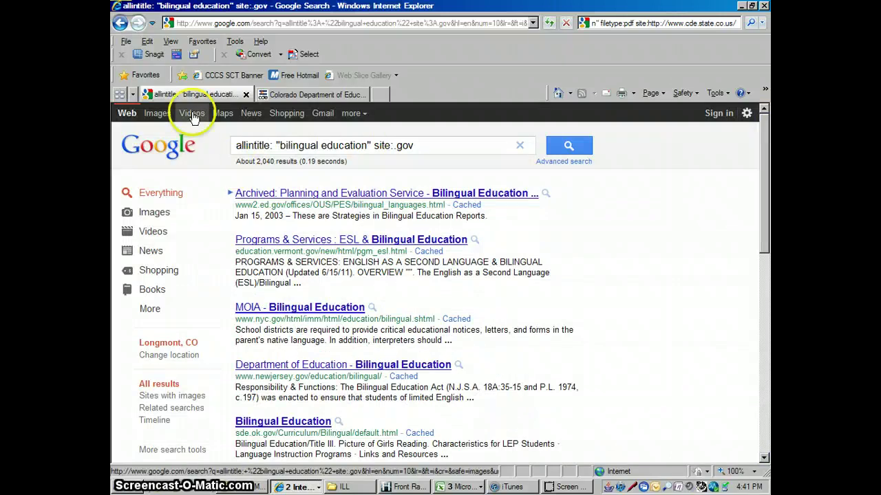
Set File type to Adobe Acrobat PDF (.pdf) and rerun the title-only .gov search.
left_click(570, 165)
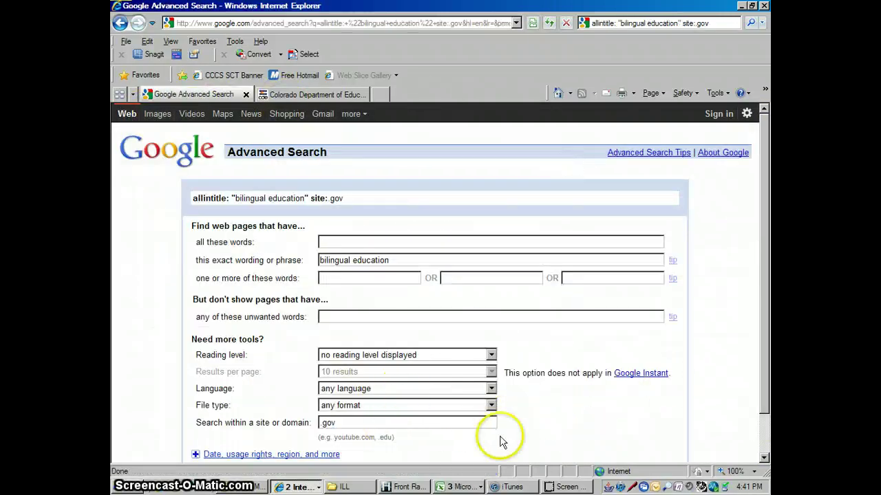
left_click(491, 405)
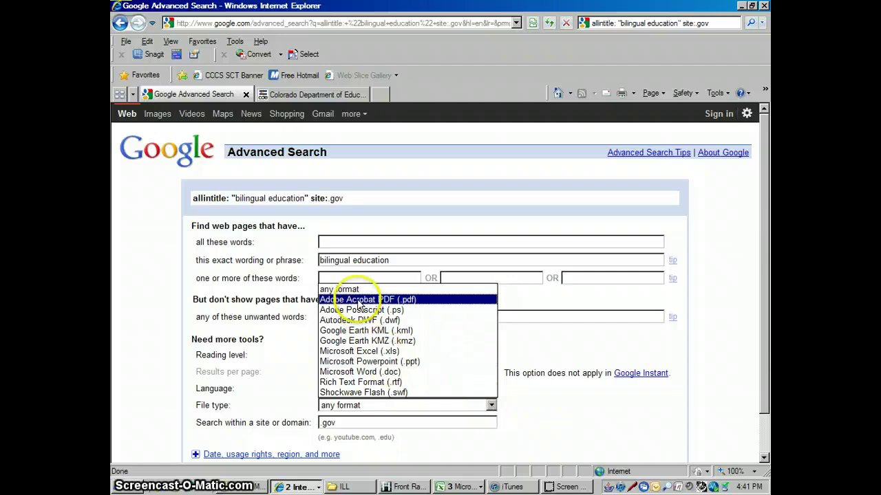
left_click(364, 300)
left_click(764, 458)
left_click(641, 424)
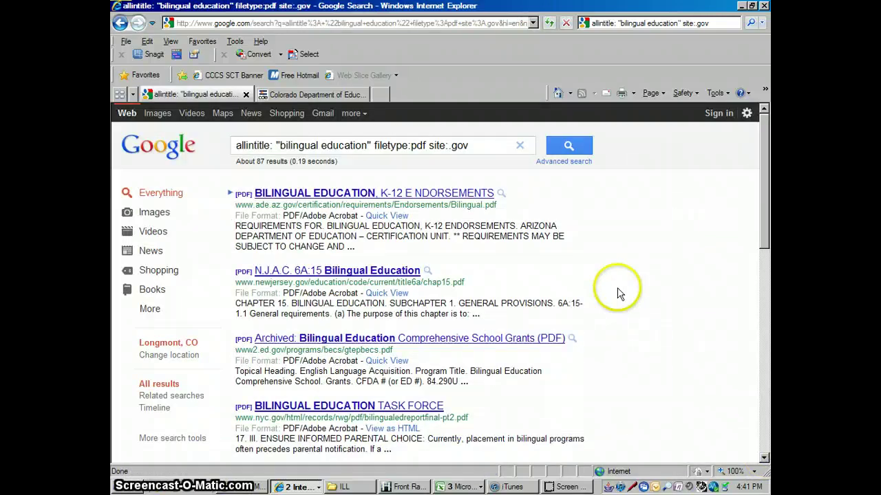
left_click(333, 194)
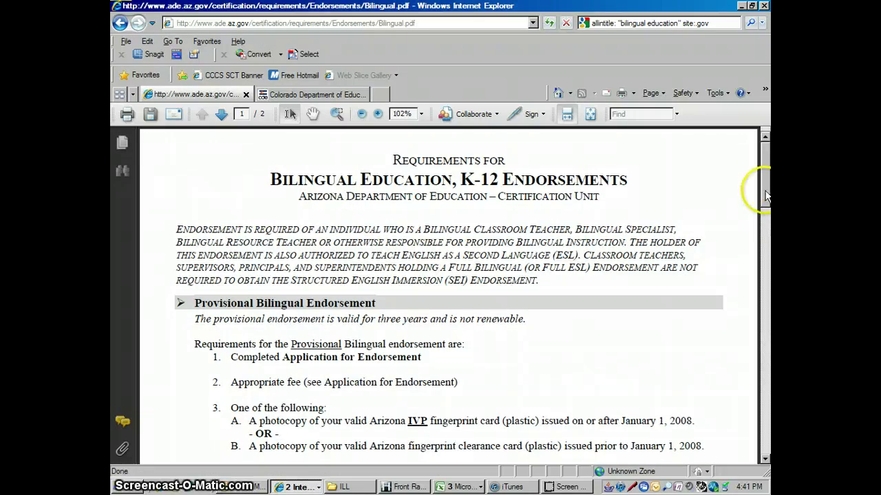
left_click_drag(766, 219, 766, 168)
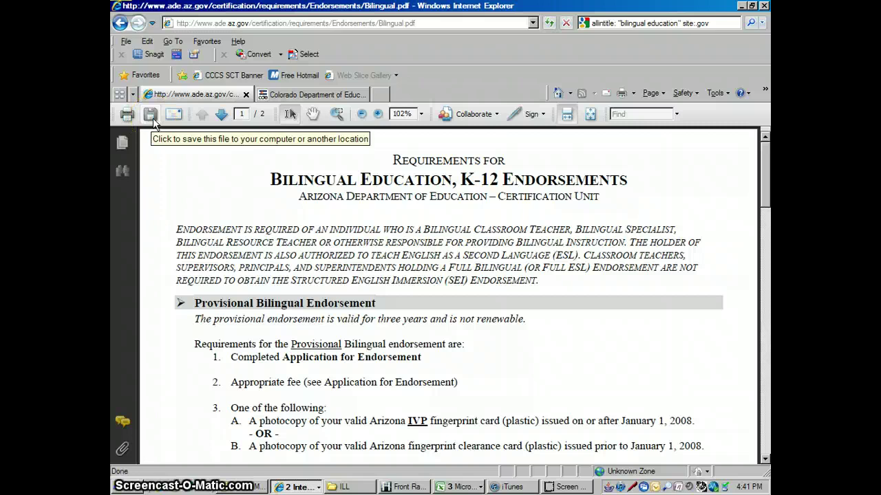
left_click(120, 28)
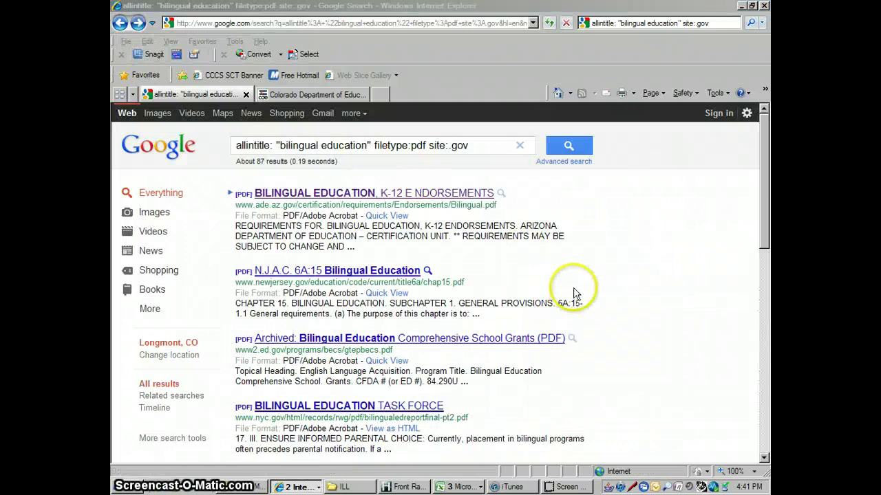
In the advanced form, set keywords to match anywhere in the page.
left_click(577, 161)
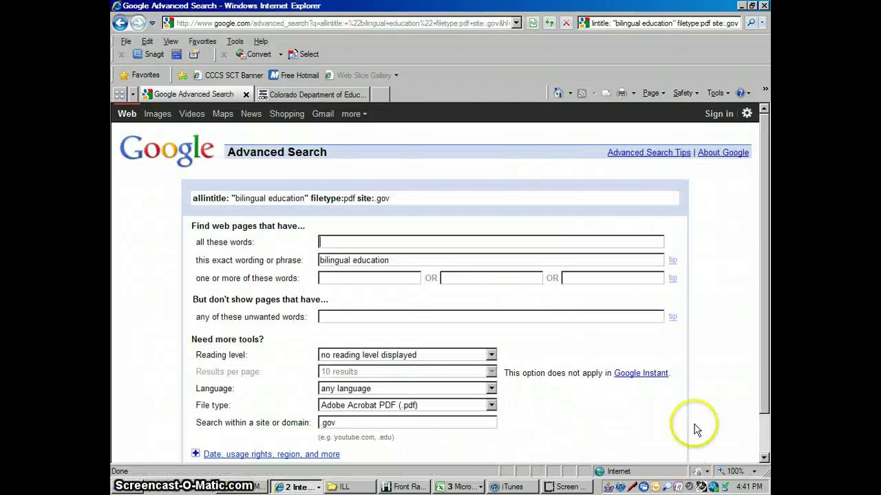
left_click(764, 458)
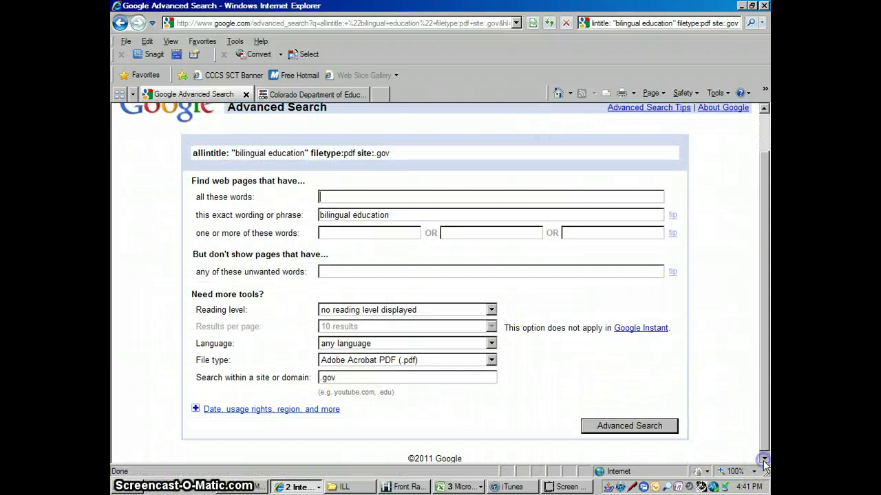
left_click(234, 408)
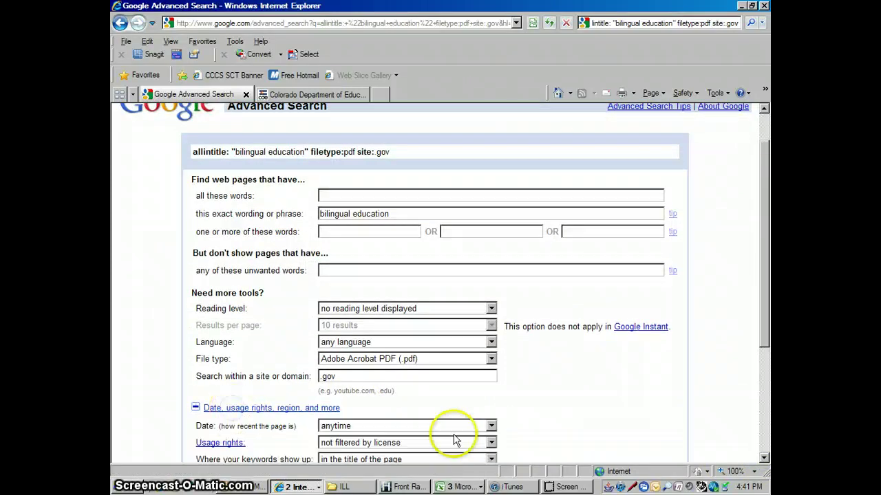
left_click(764, 458)
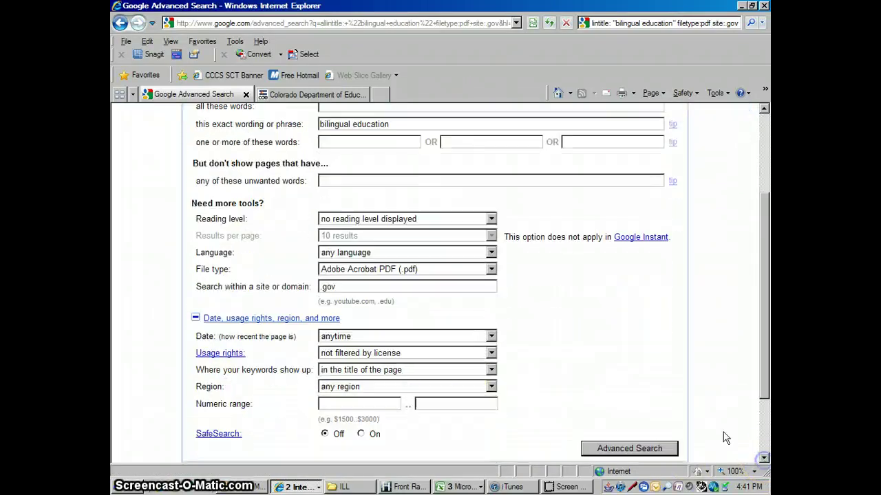
left_click(492, 369)
left_click(429, 383)
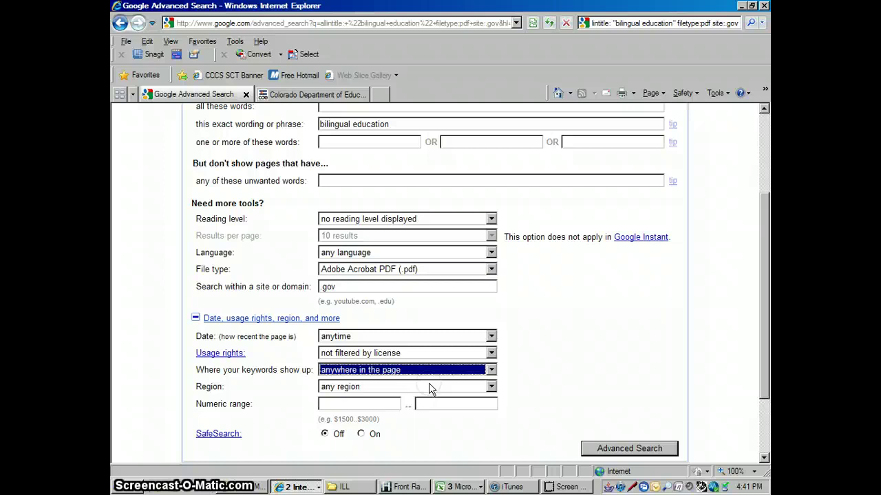
left_click(764, 108)
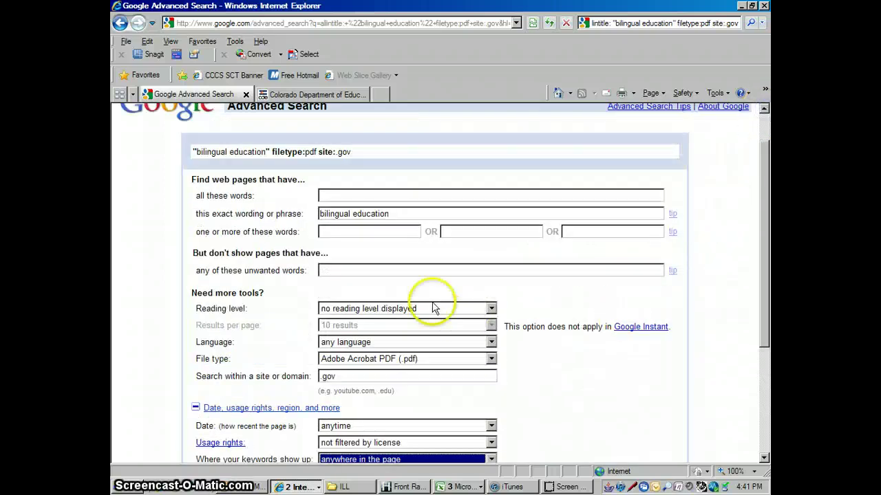
Replace the .gov domain with unco.edu.
left_click_drag(350, 376, 305, 387)
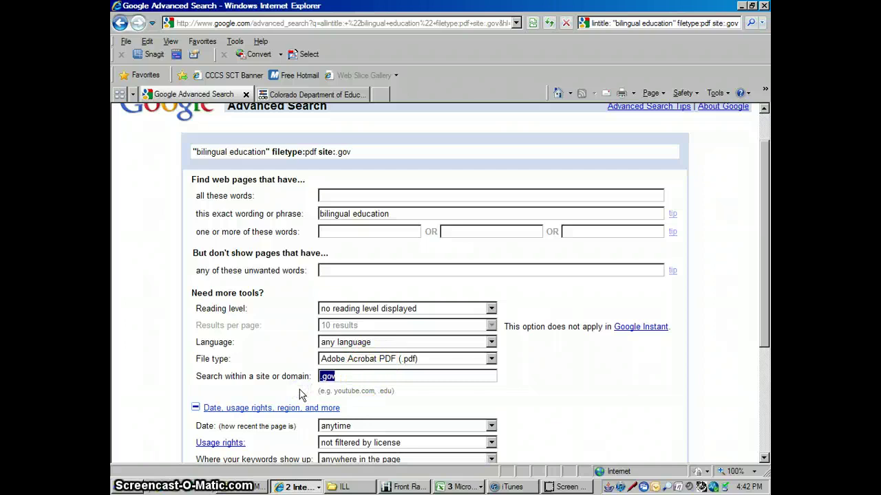
type("unco.")
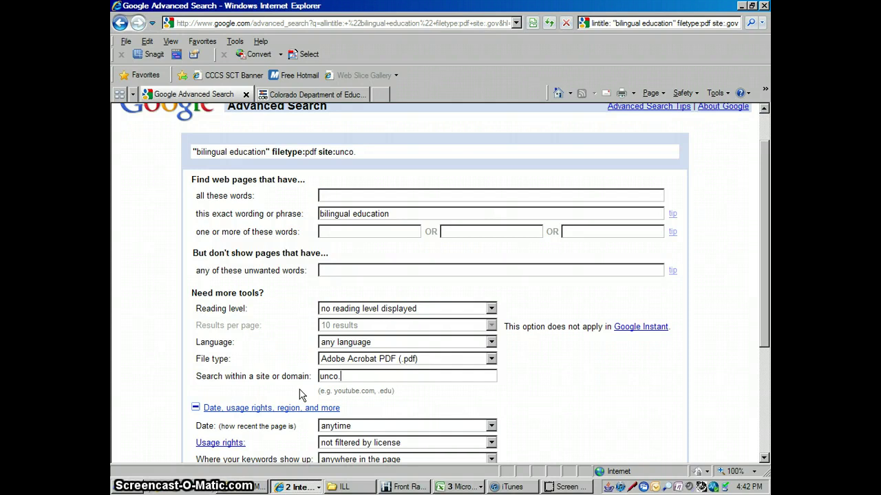
type("edu")
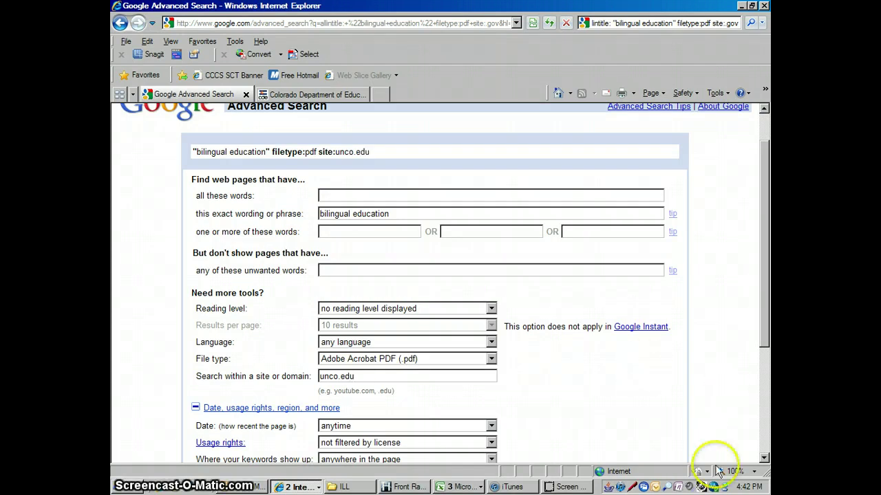
left_click(764, 458)
left_click(764, 457)
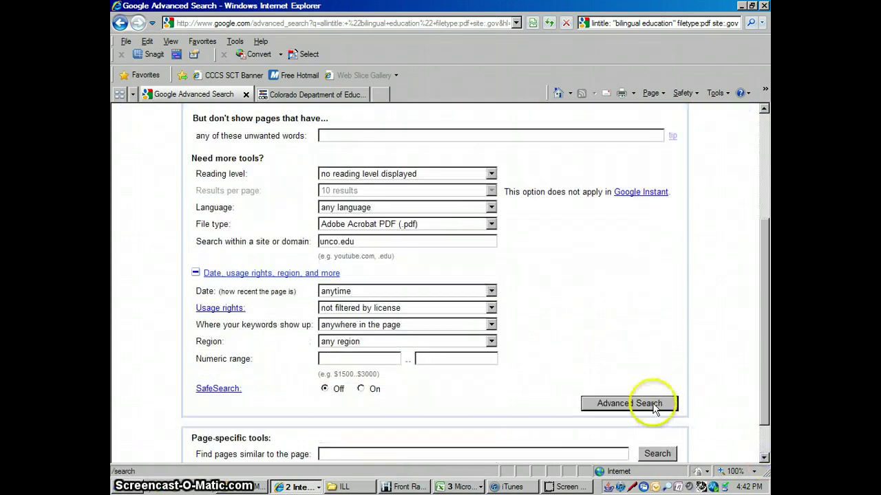
Run the unco.edu PDF search, then rerun it with File type set to any format.
left_click(654, 408)
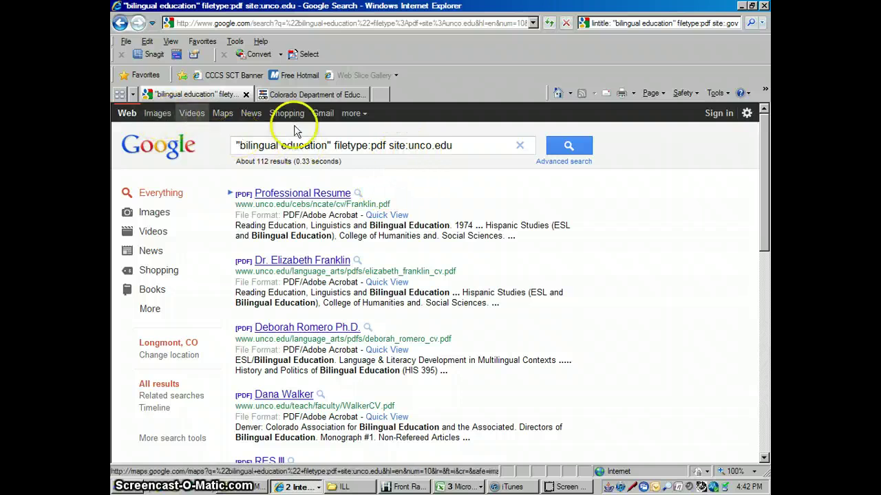
left_click(558, 162)
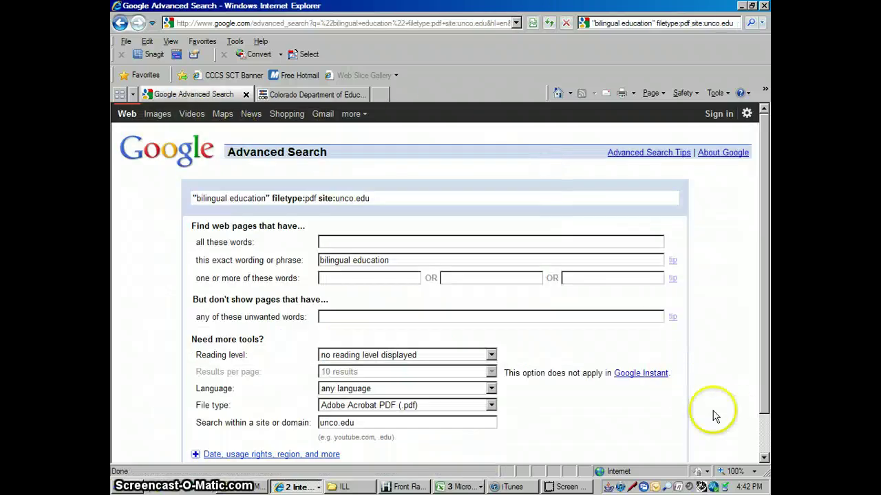
left_click(764, 458)
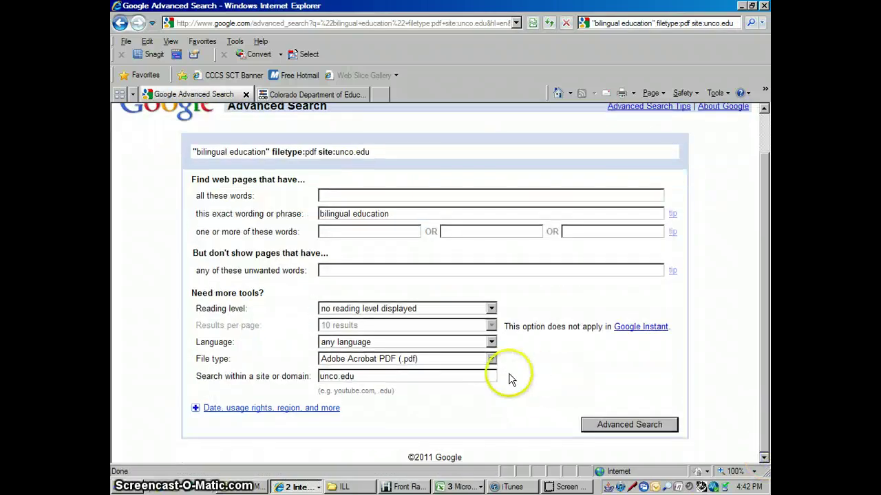
left_click(491, 358)
left_click(427, 366)
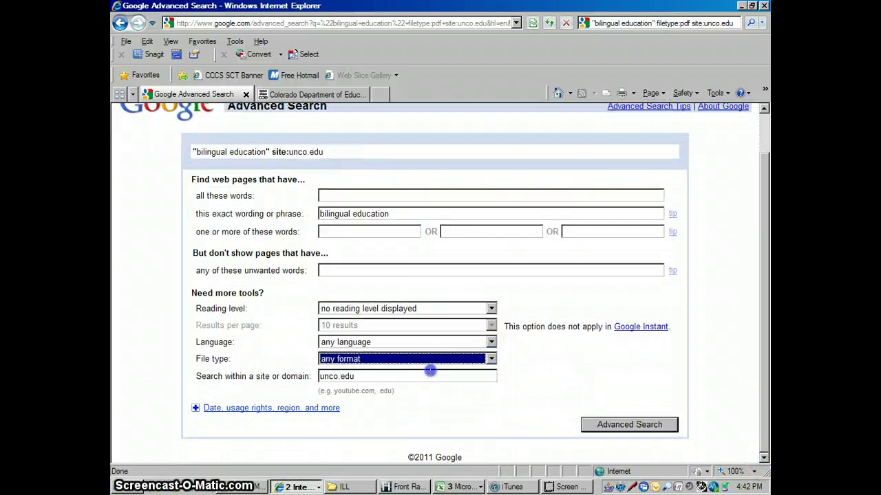
left_click(634, 423)
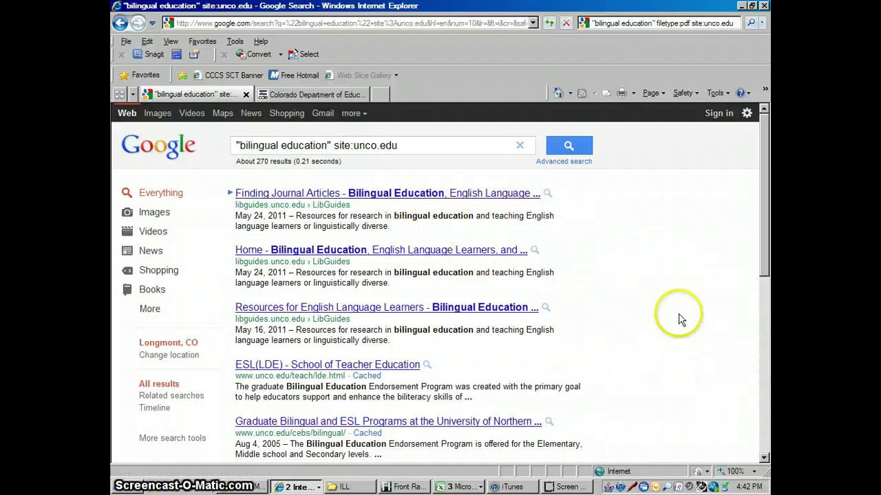
Limit keywords to the page title and rerun the unco.edu search.
left_click(556, 165)
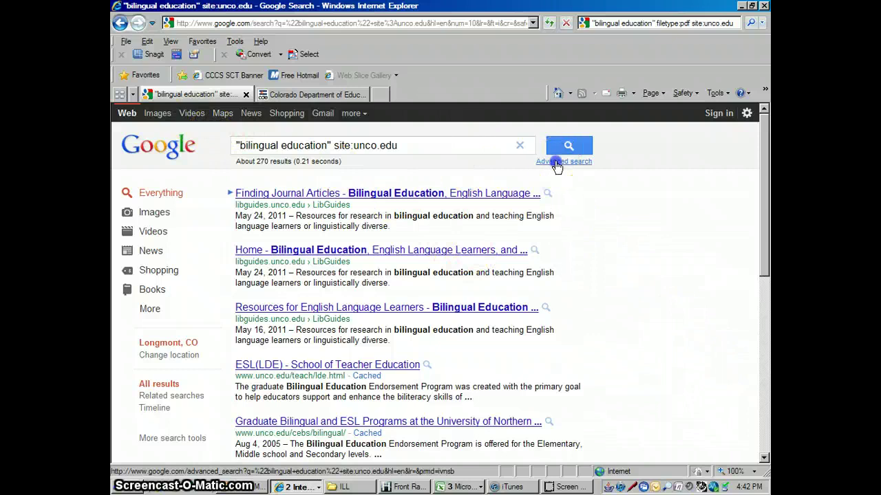
left_click(764, 458)
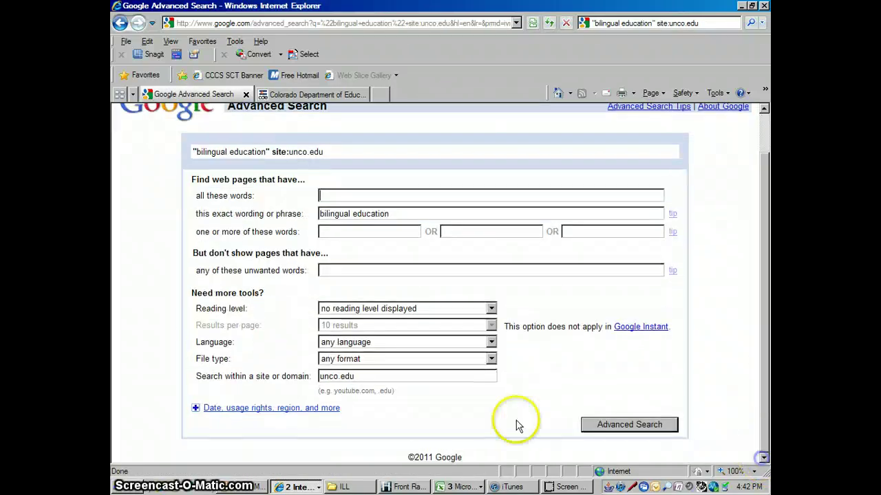
left_click(248, 407)
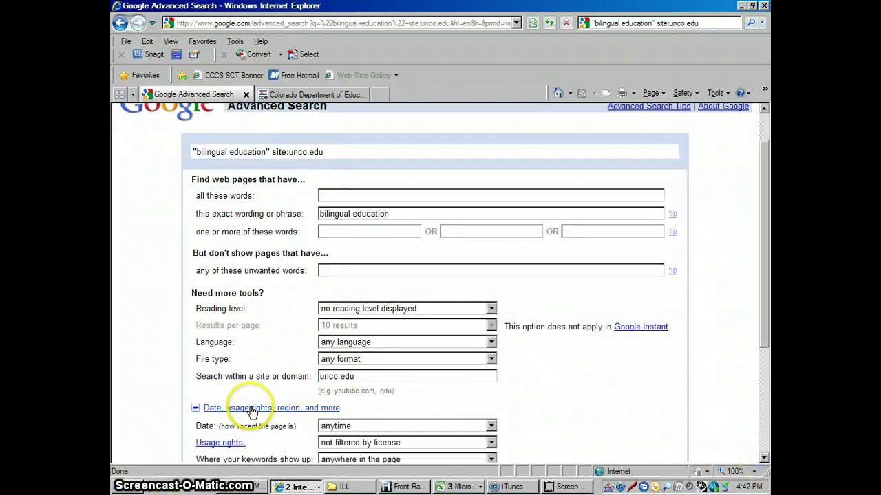
left_click(764, 458)
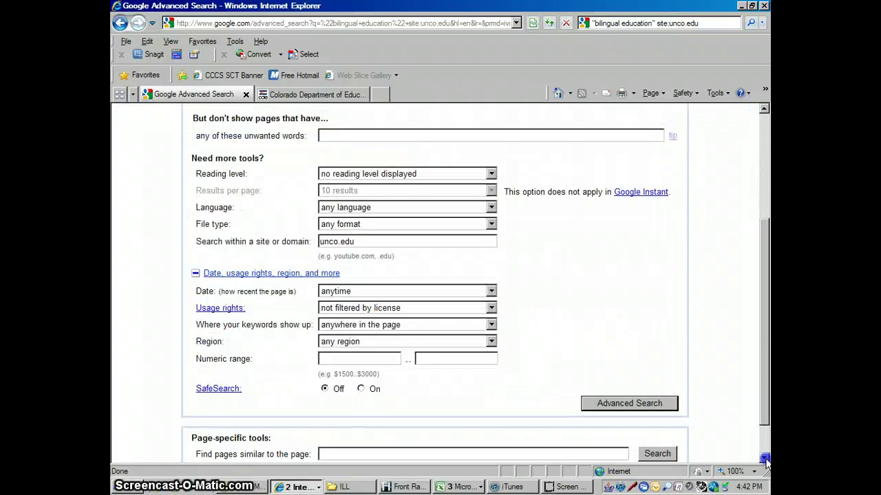
left_click(492, 326)
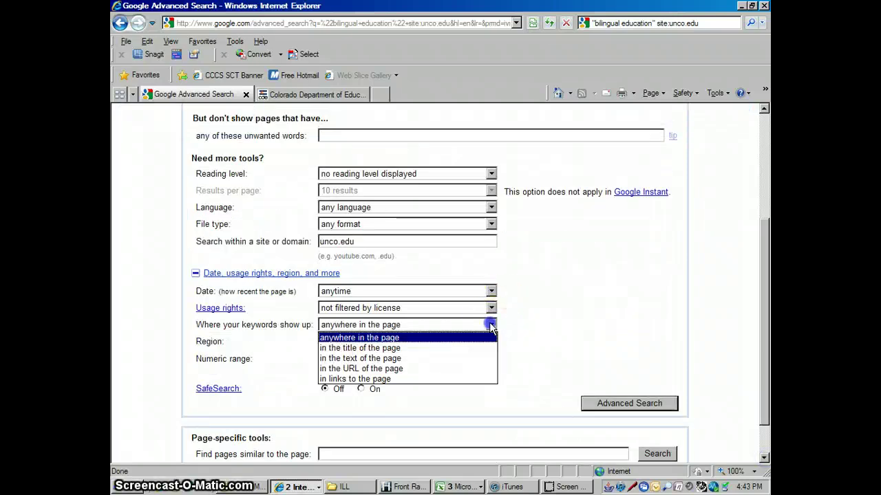
left_click(450, 349)
left_click(764, 110)
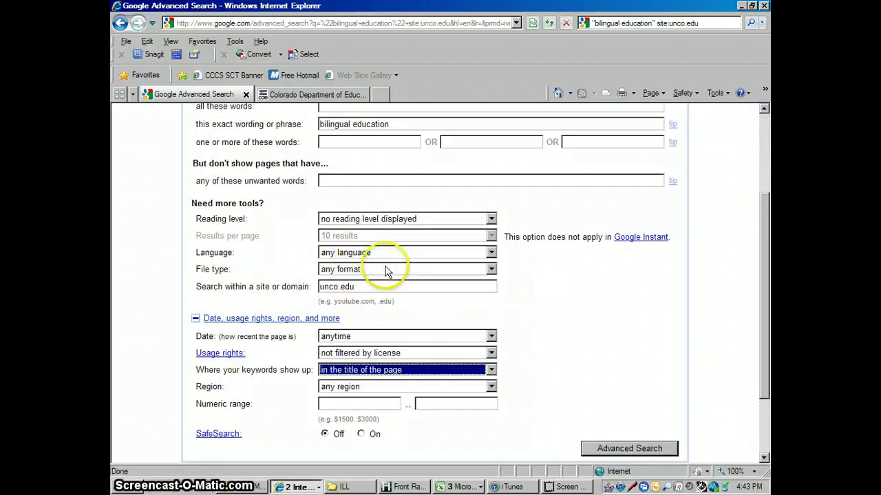
left_click(608, 452)
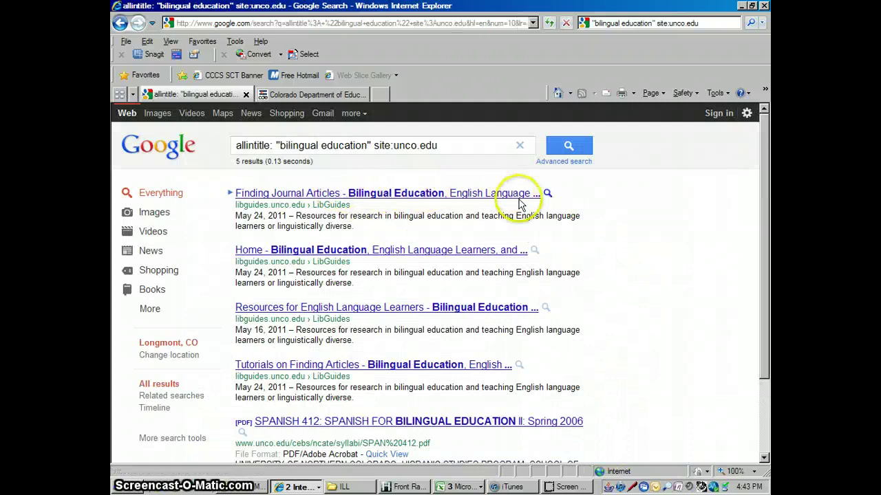
Scroll through the five title-only unco.edu results.
left_click(765, 389)
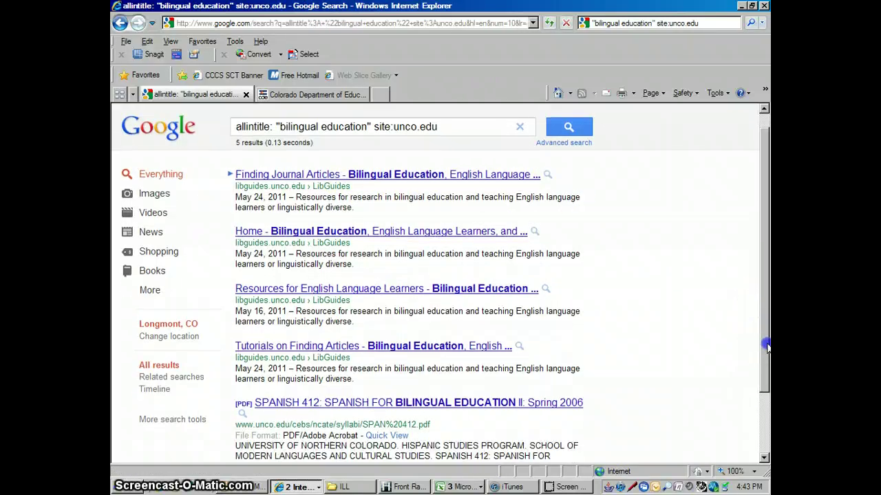
left_click_drag(766, 388, 766, 334)
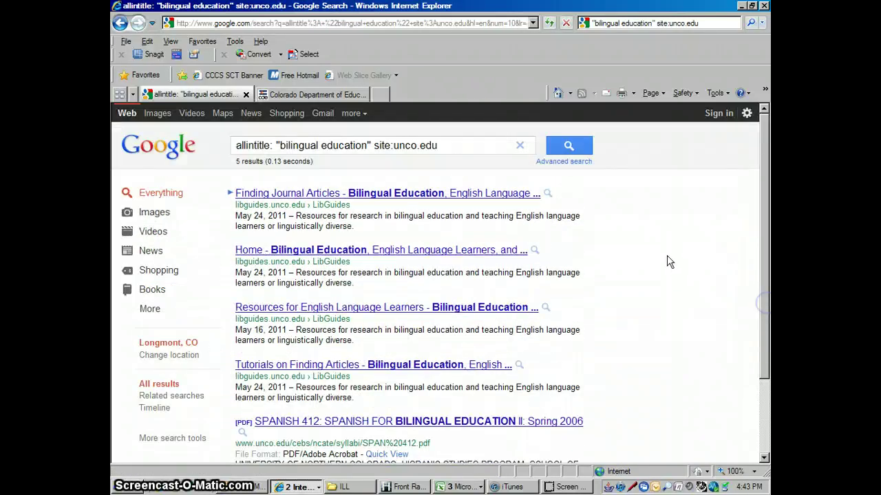
left_click(657, 199)
left_click(648, 193)
In the advanced form, clear the bilingual education phrase and the unco.edu domain.
left_click(586, 188)
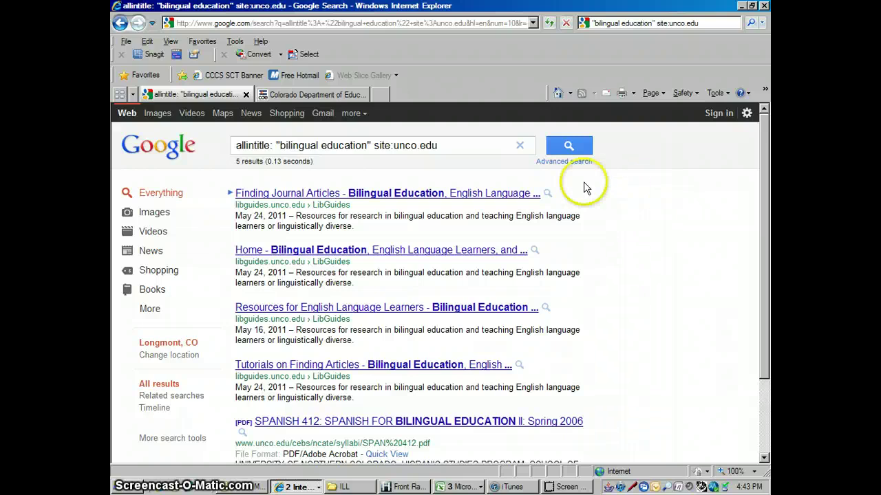
left_click(574, 161)
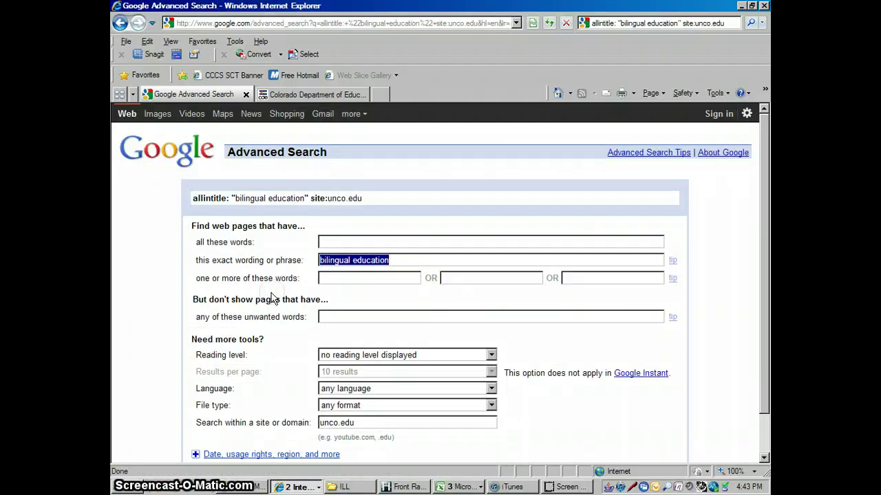
key("BackSpace")
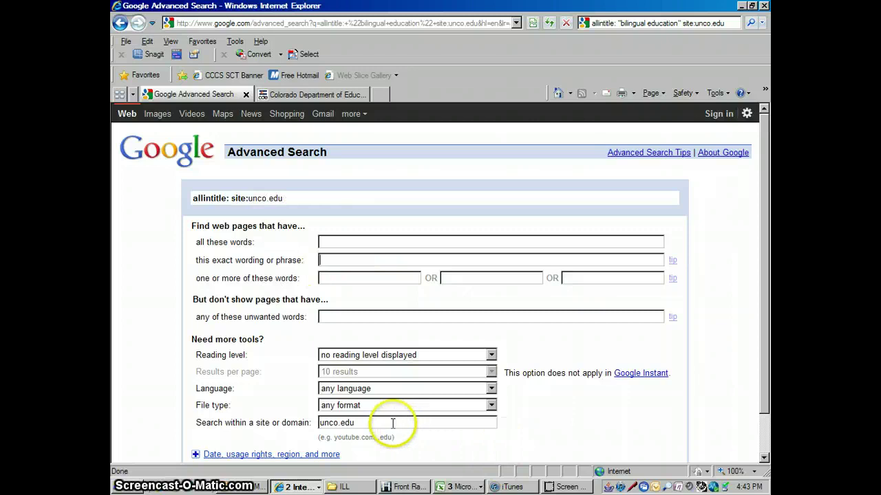
key("BackSpace")
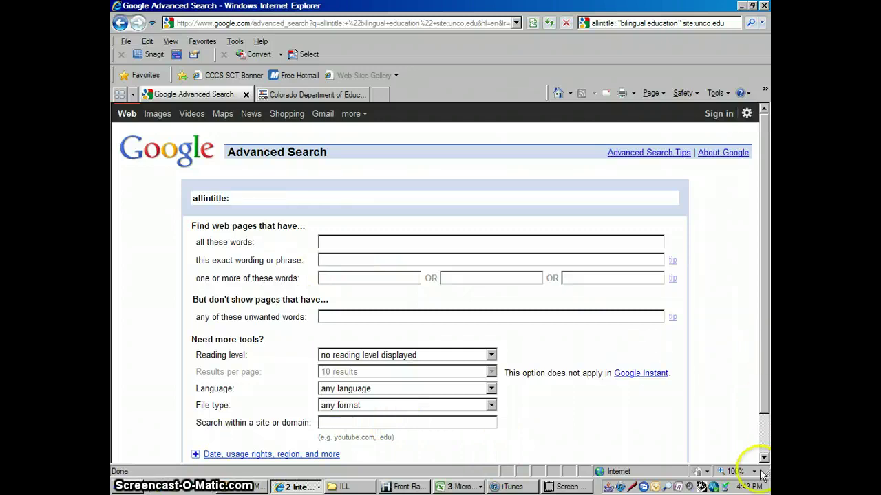
Set Where your keywords show up to anywhere in the page.
left_click(763, 457)
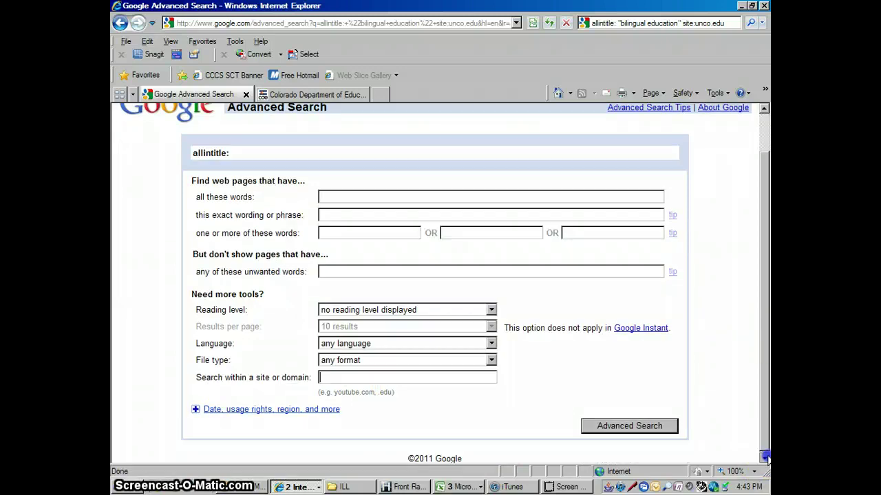
left_click(216, 407)
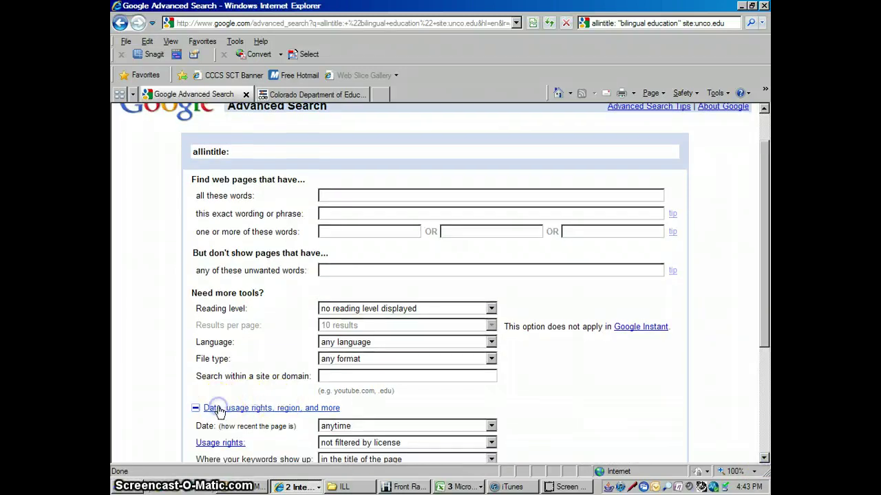
left_click(764, 458)
left_click(491, 325)
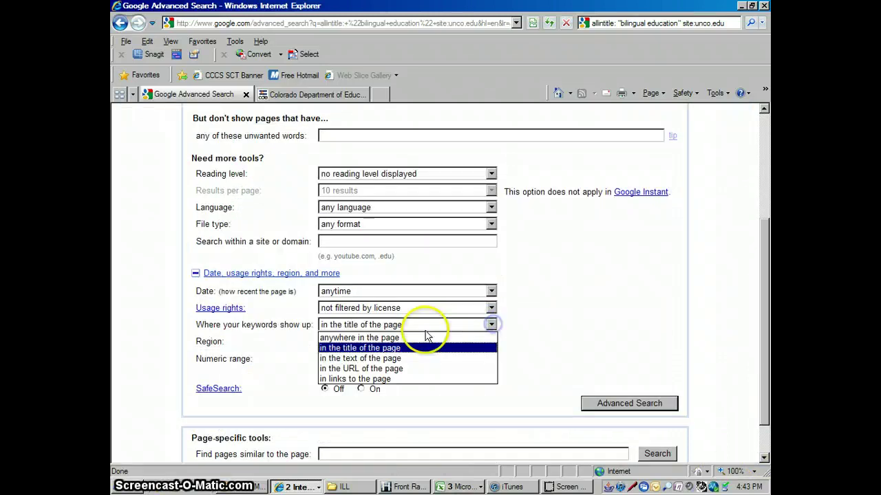
left_click(418, 336)
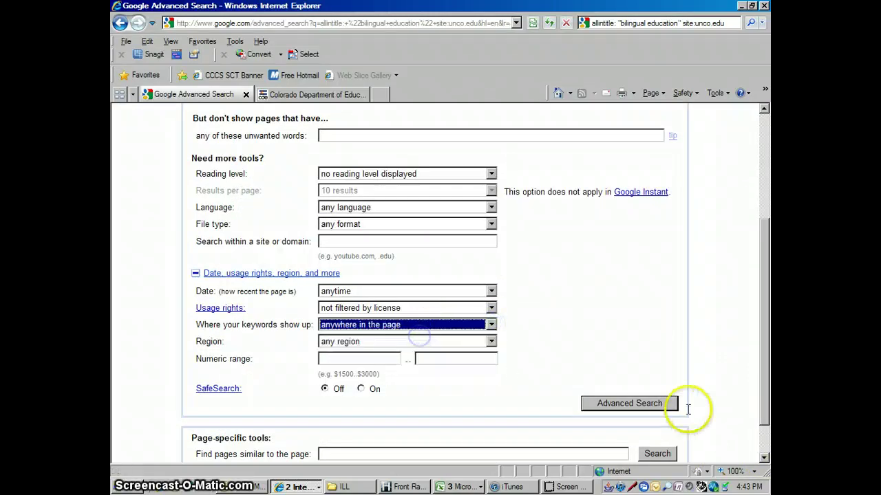
left_click(764, 125)
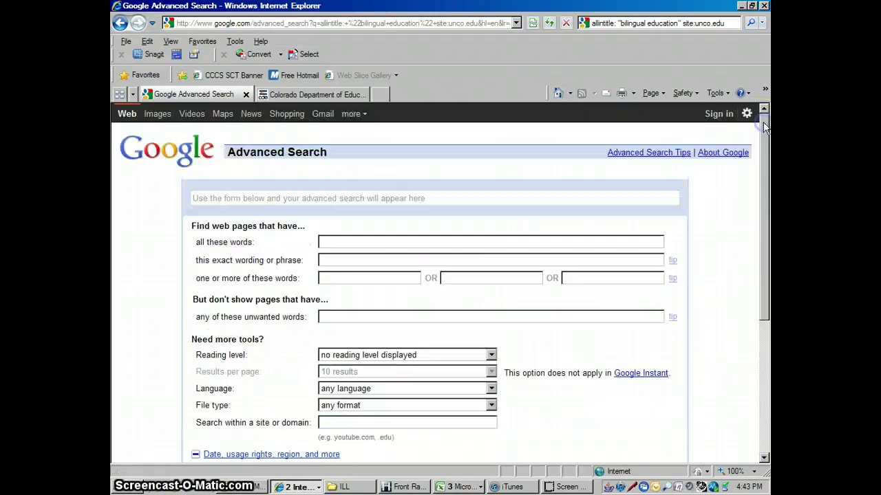
Enter epa.gov as the site or domain.
left_click(359, 425)
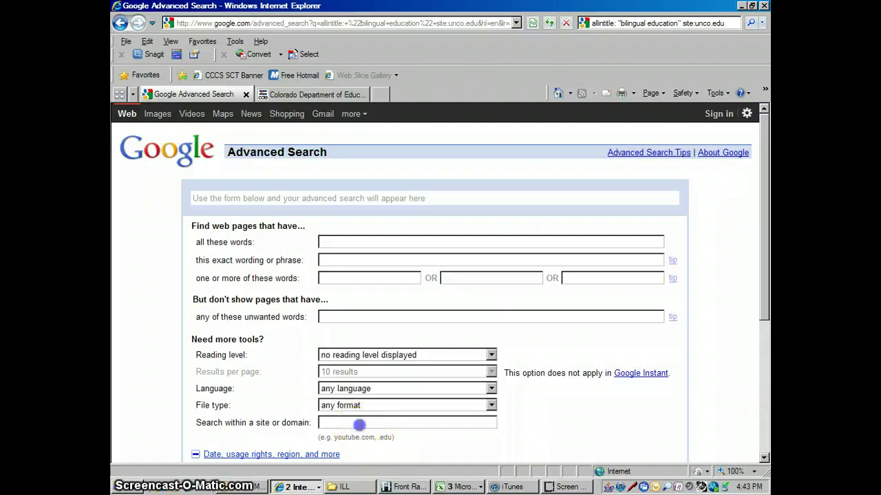
type("epa.gov")
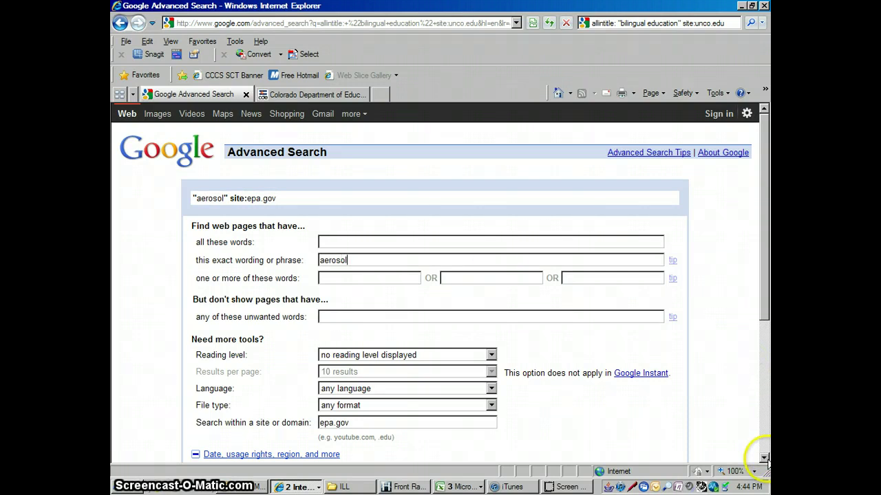
scroll(764, 458, "down", 5)
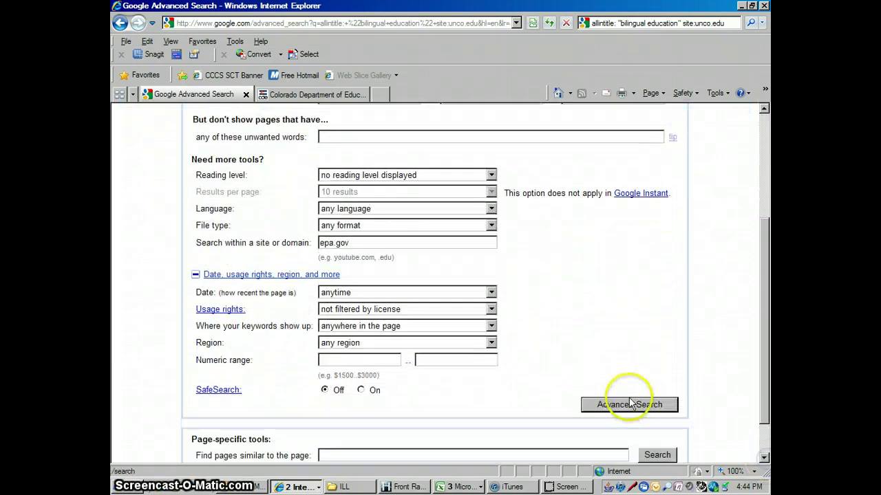
Run the aerosol search on epa.gov, then return to the advanced form.
left_click(630, 405)
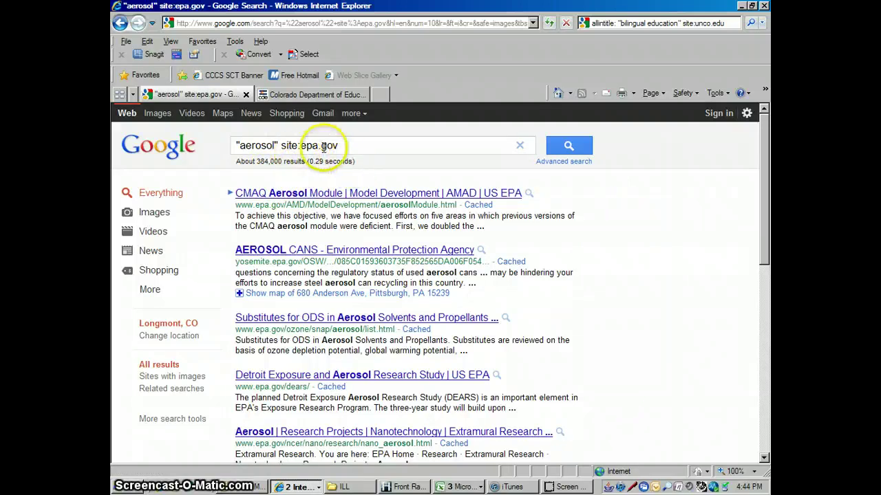
left_click(561, 164)
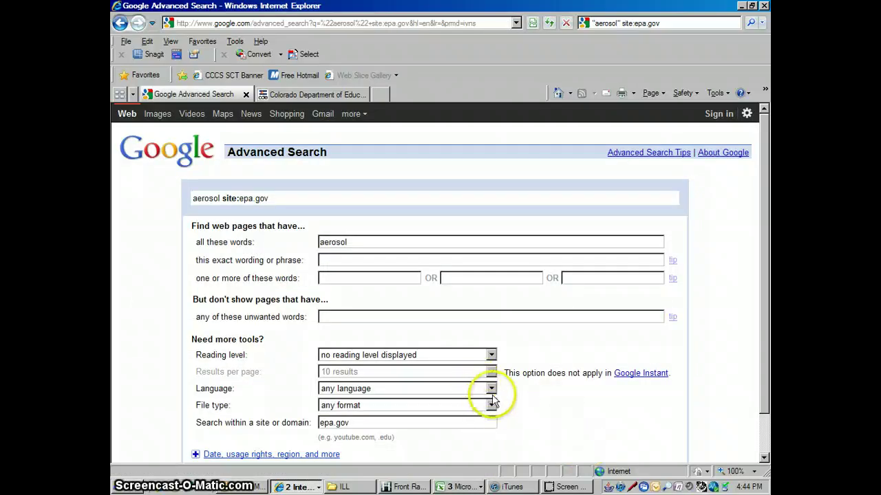
Run a title-only aerosol search on epa.gov (about 4,240 results) and return to the advanced form.
left_click(492, 408)
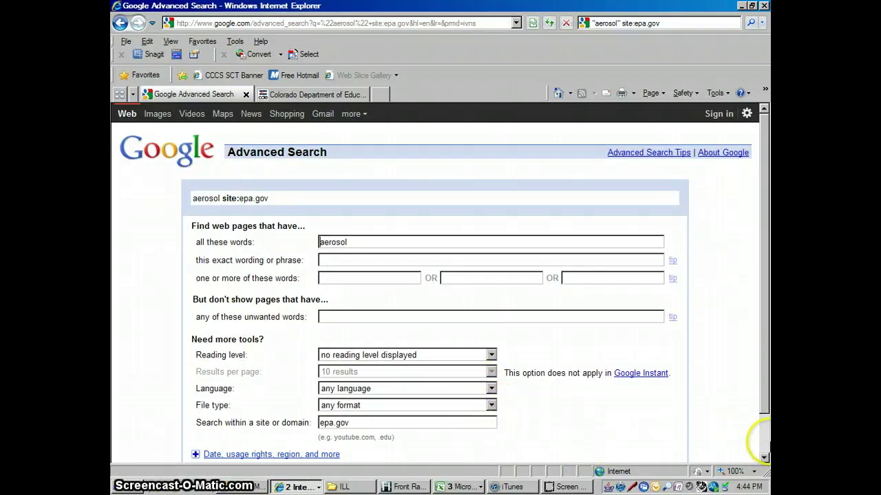
left_click(764, 457)
left_click(209, 408)
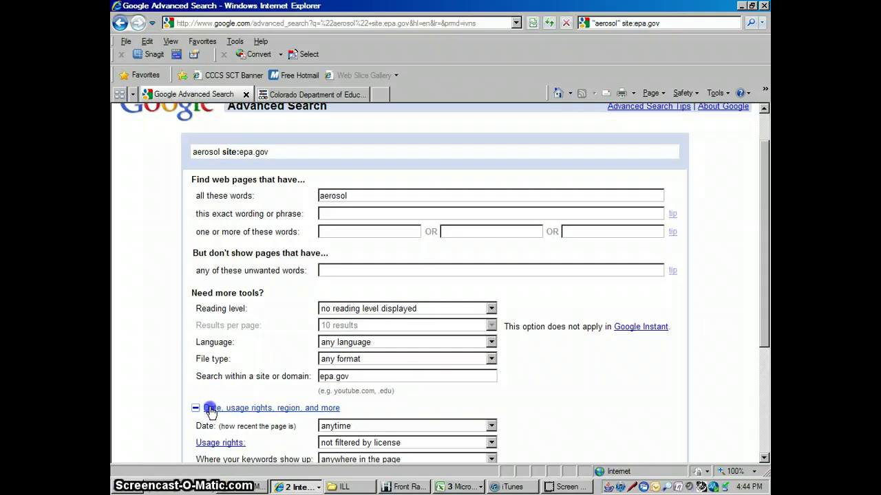
scroll(763, 457, "down", 3)
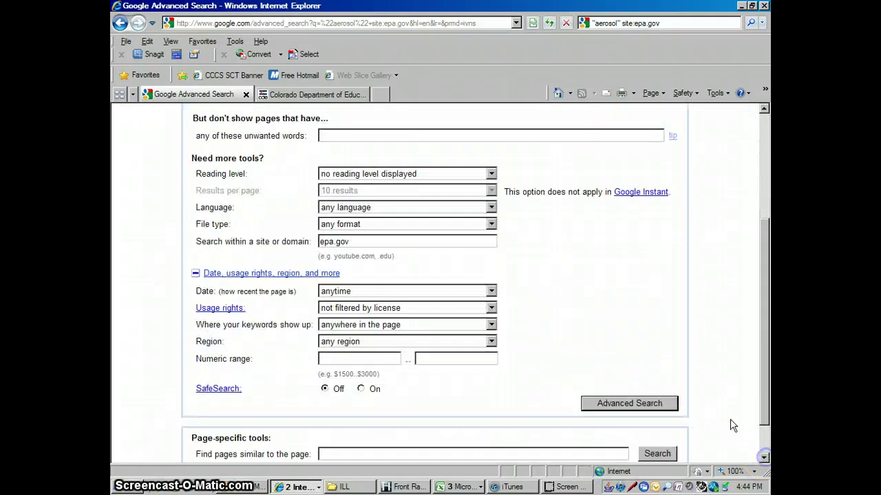
left_click(492, 326)
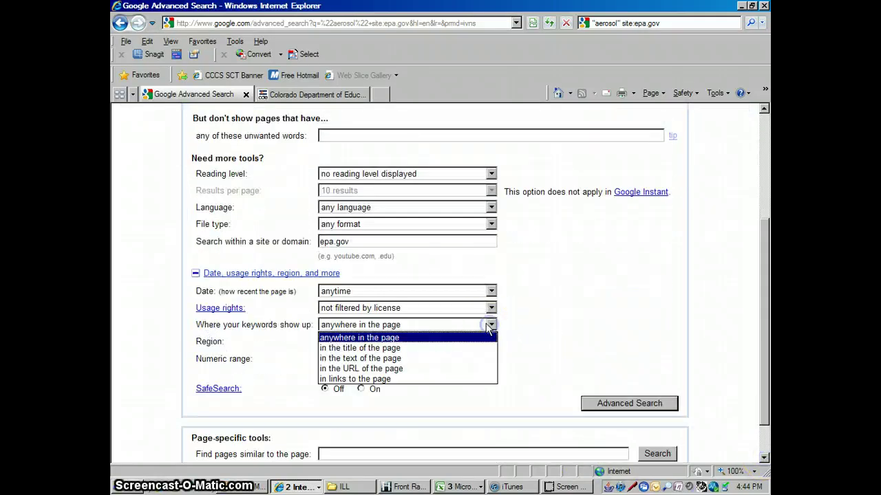
left_click(404, 349)
left_click(621, 404)
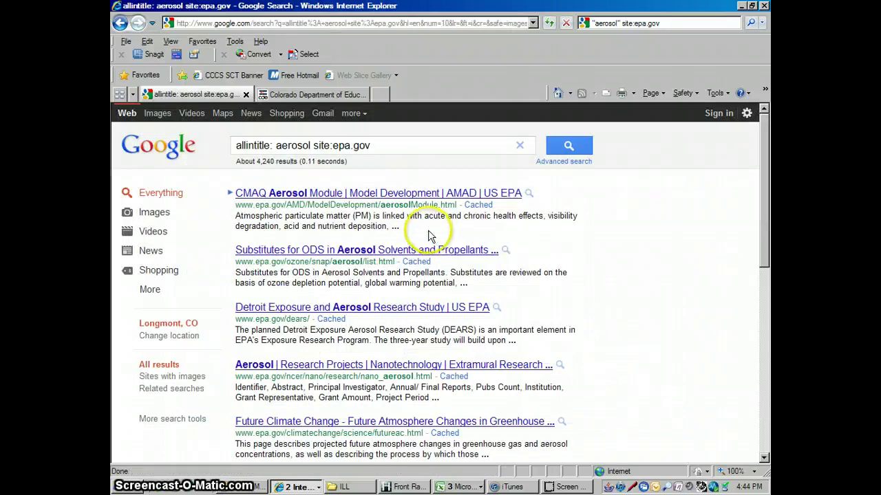
left_click(561, 165)
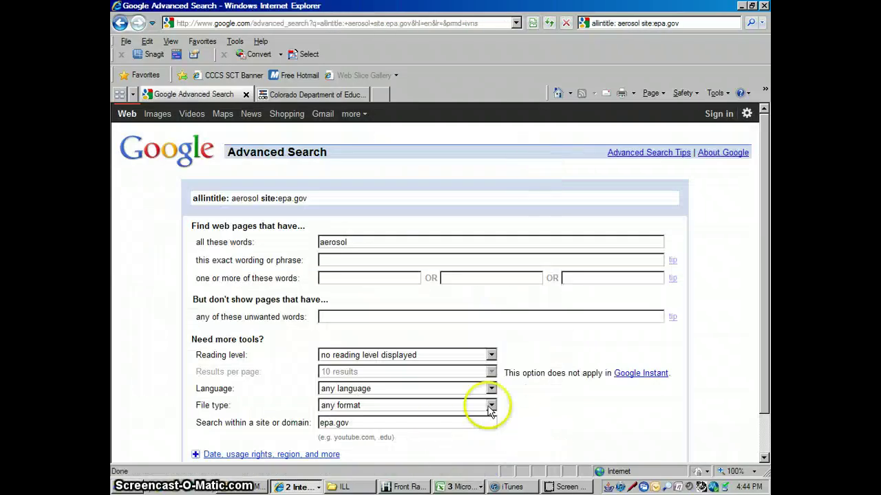
Limit the title-only aerosol search to PowerPoint (.ppt) files and open the first of 2 results.
left_click(491, 407)
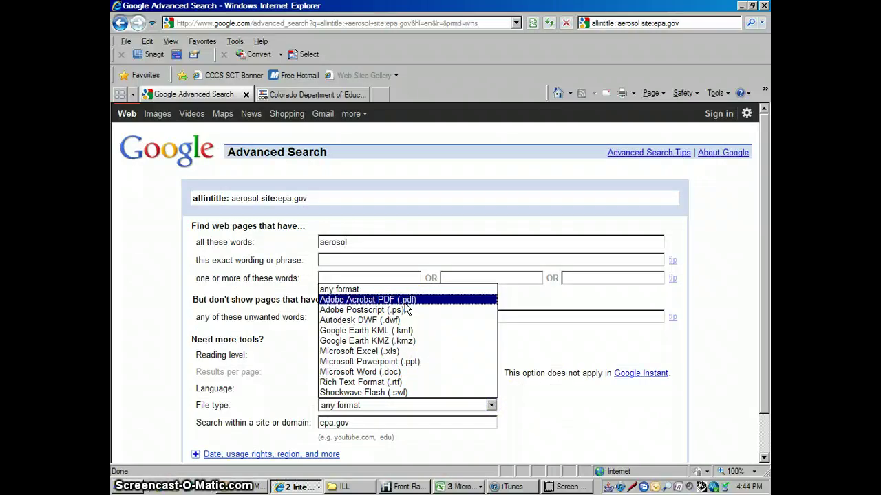
left_click(400, 362)
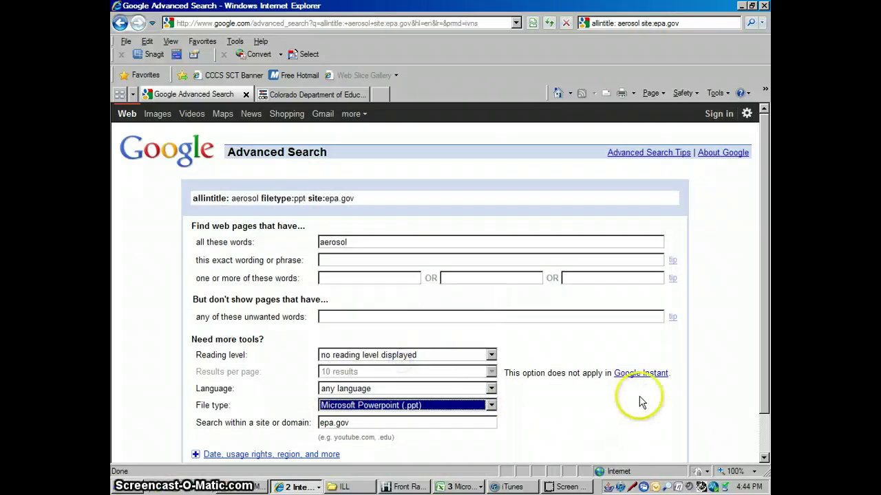
left_click(763, 458)
left_click(610, 425)
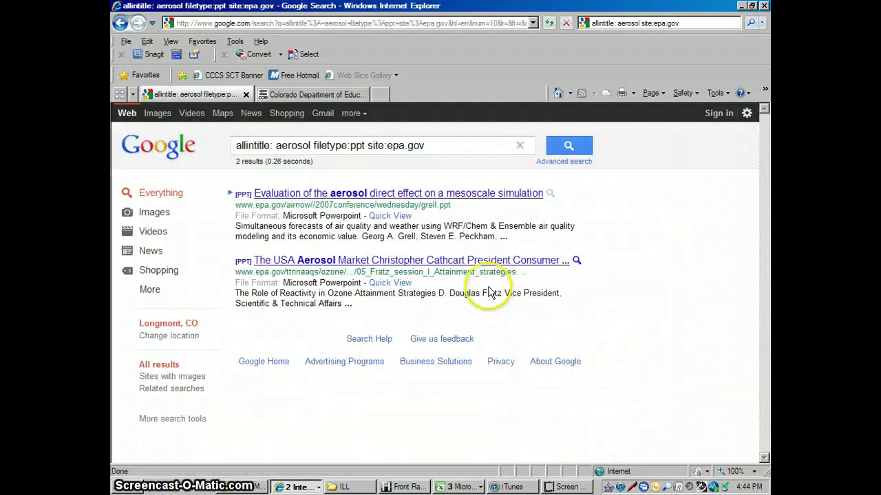
left_click(383, 197)
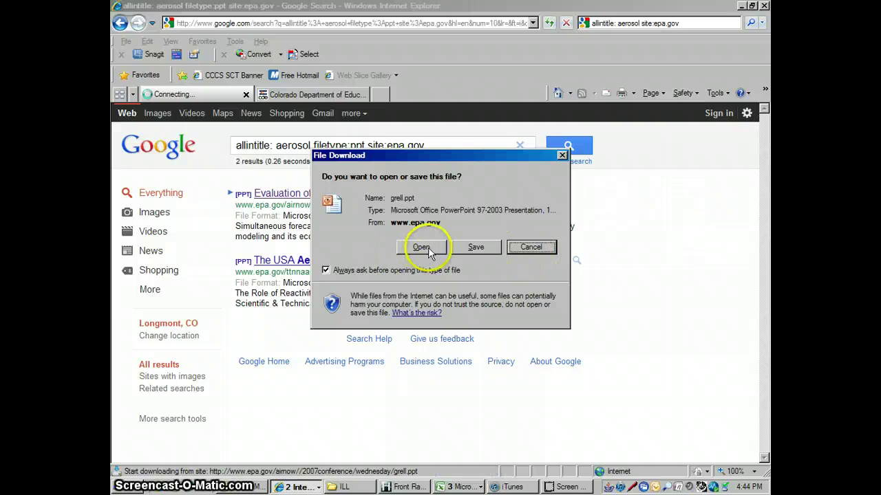
Open grell.ppt read-only in PowerPoint, page through its slides, then close it.
left_click(430, 252)
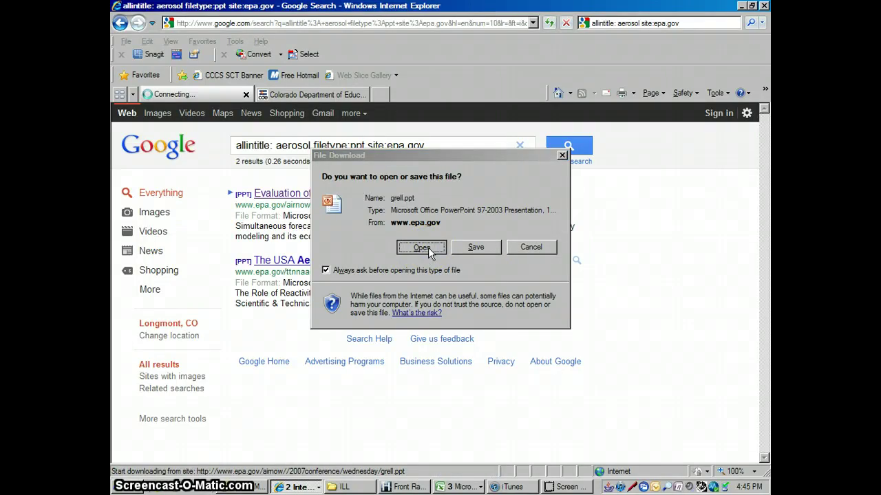
left_click(654, 273)
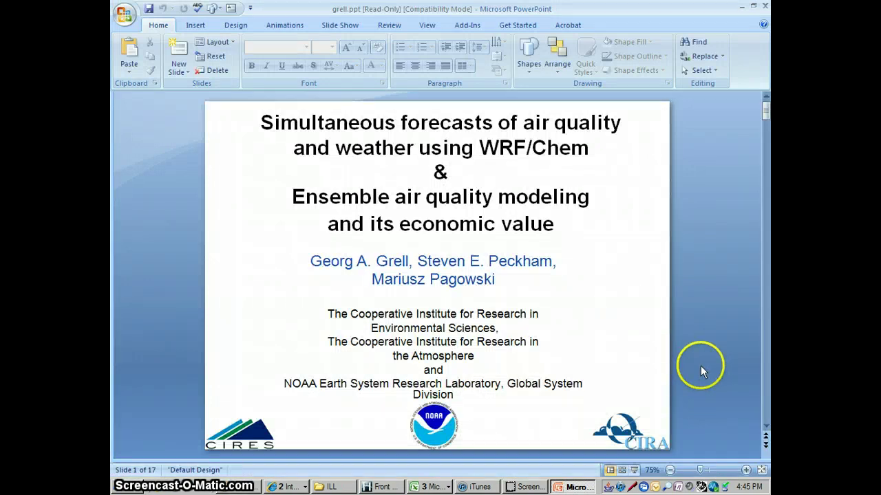
scroll(710, 403, "down", 4)
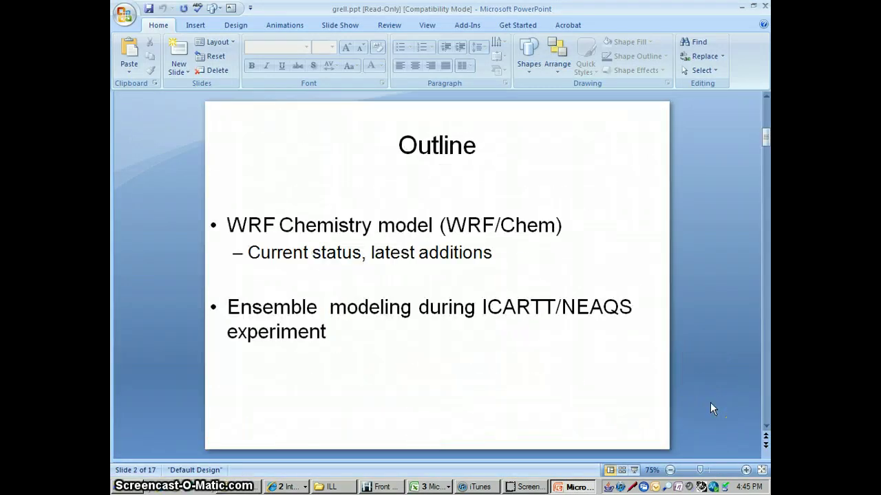
scroll(710, 402, "down", 2)
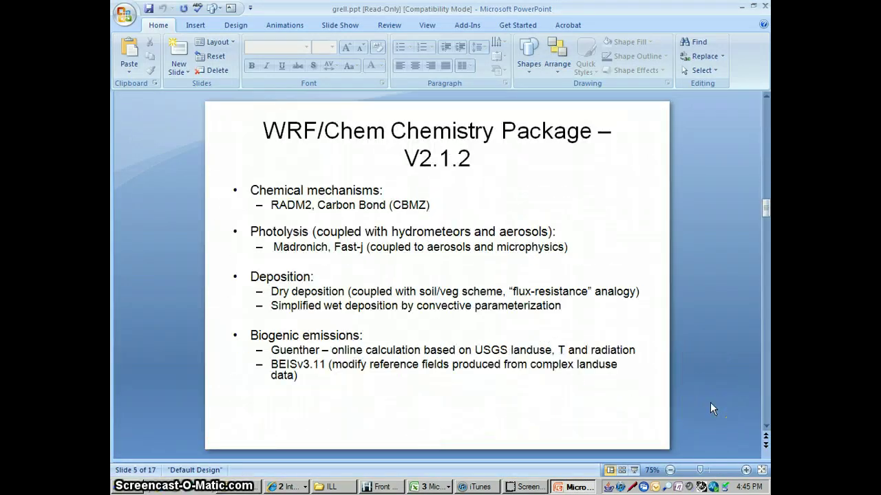
left_click(764, 9)
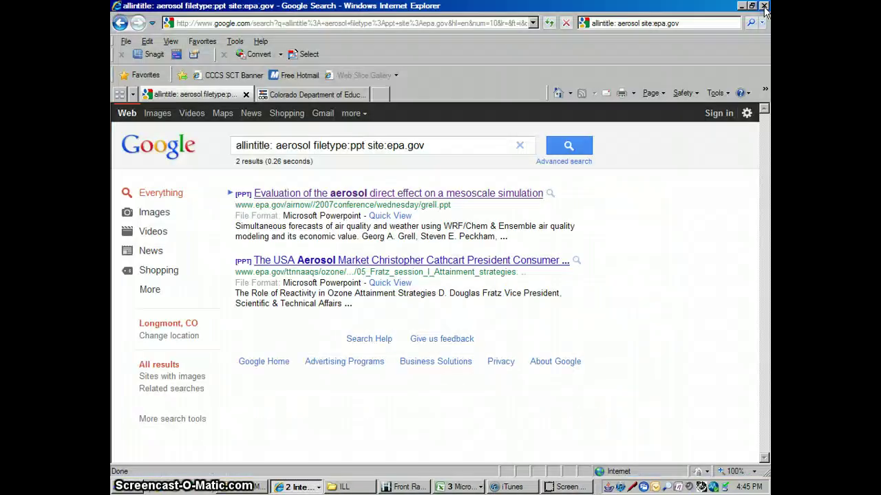
left_click(568, 164)
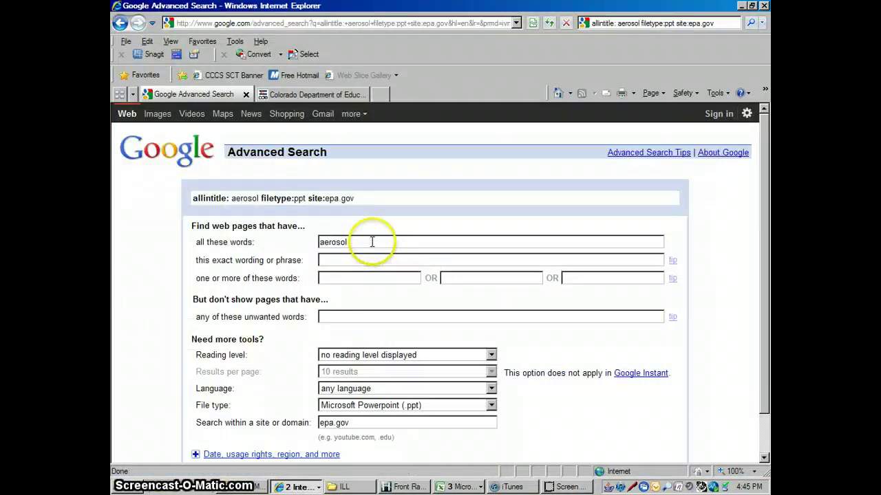
key("BackSpace")
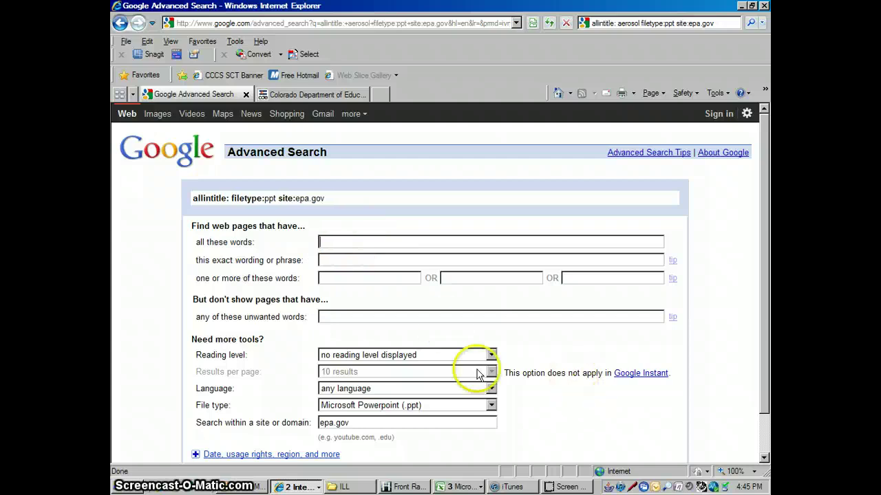
left_click(359, 423)
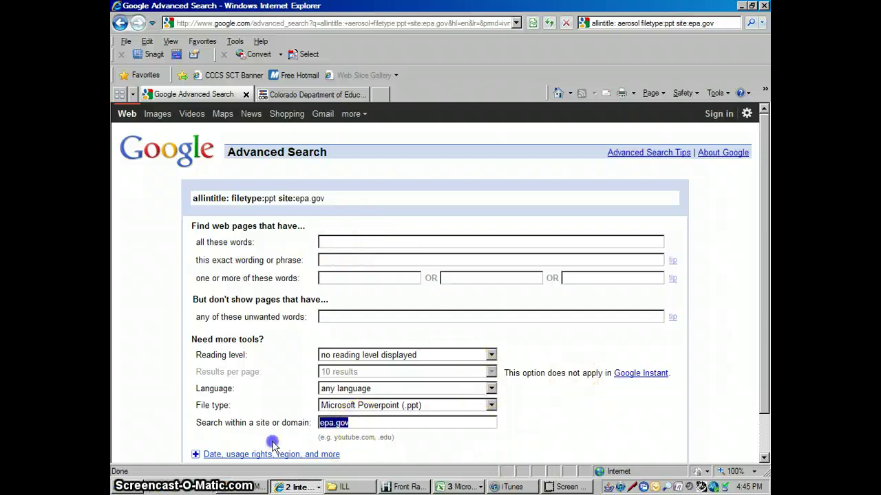
left_click(406, 424)
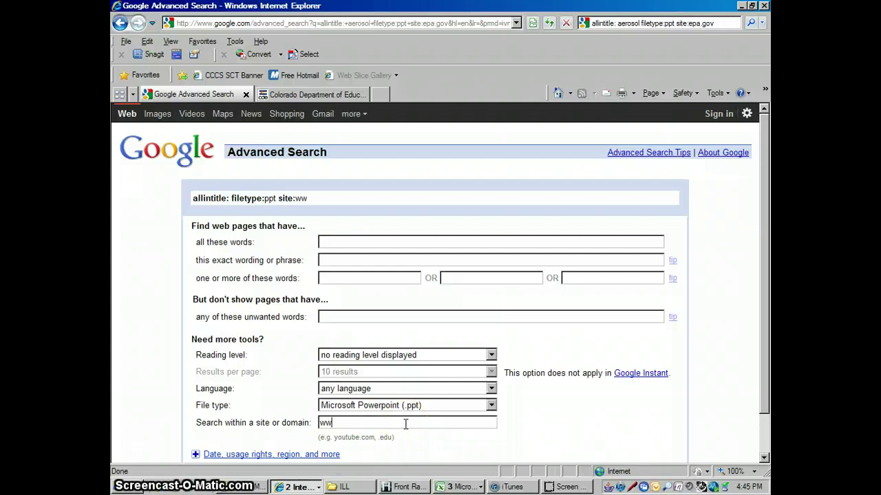
type("www.cens")
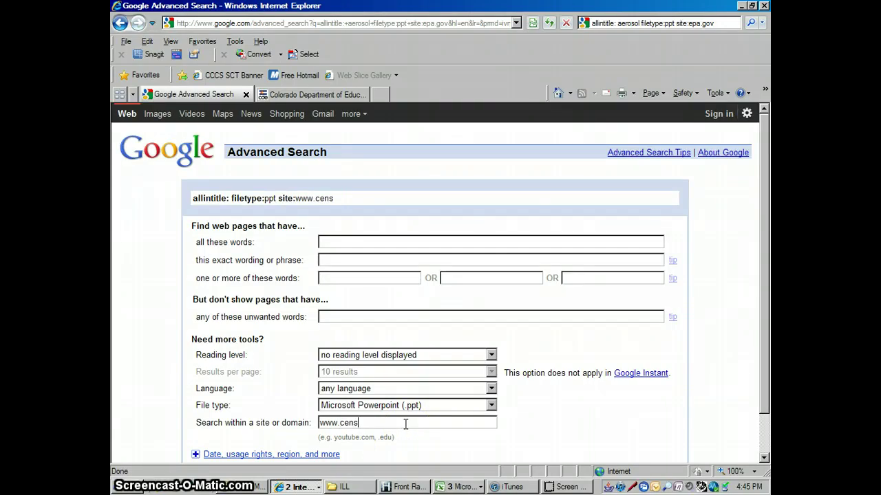
type("us.gov")
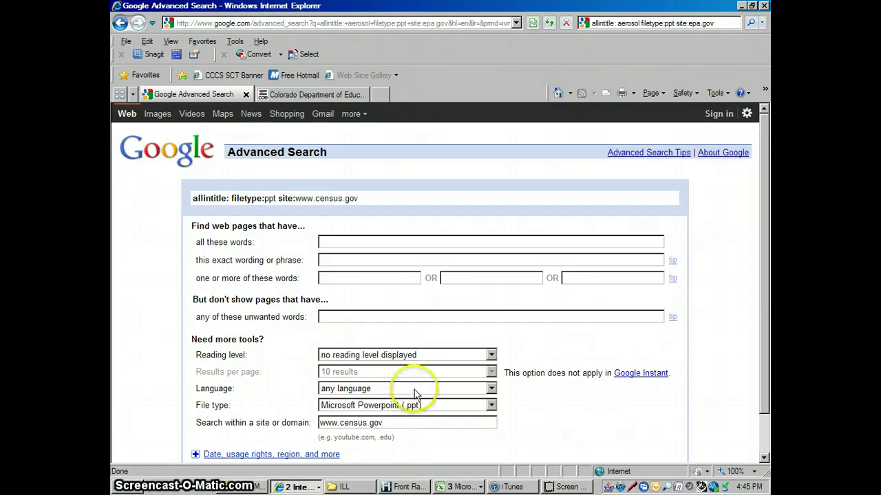
left_click(764, 458)
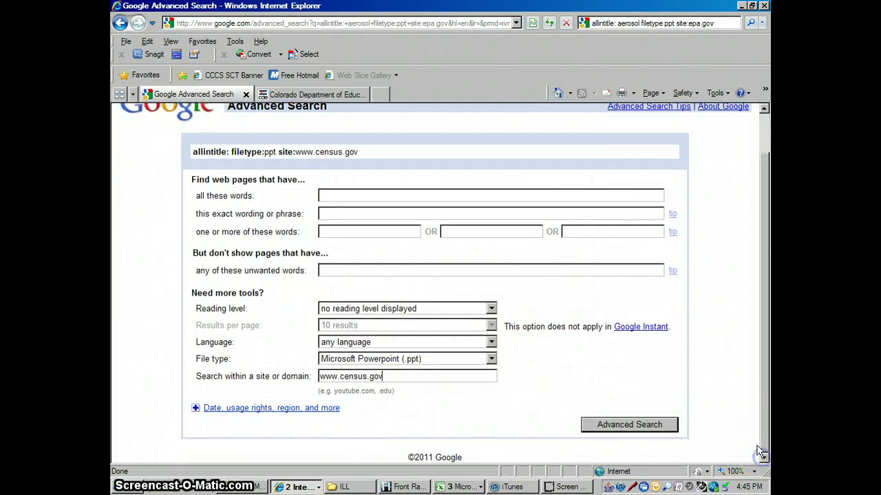
Enter asian as the exact phrase and allow any file format.
left_click(342, 214)
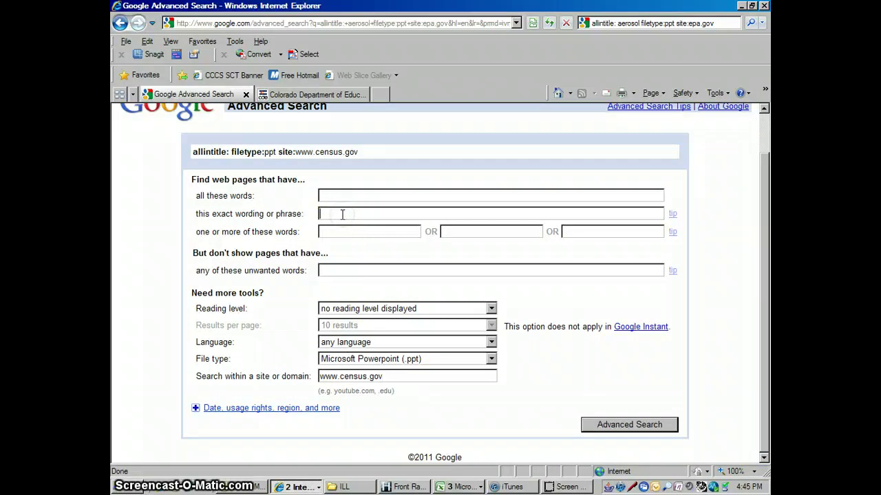
type("asian")
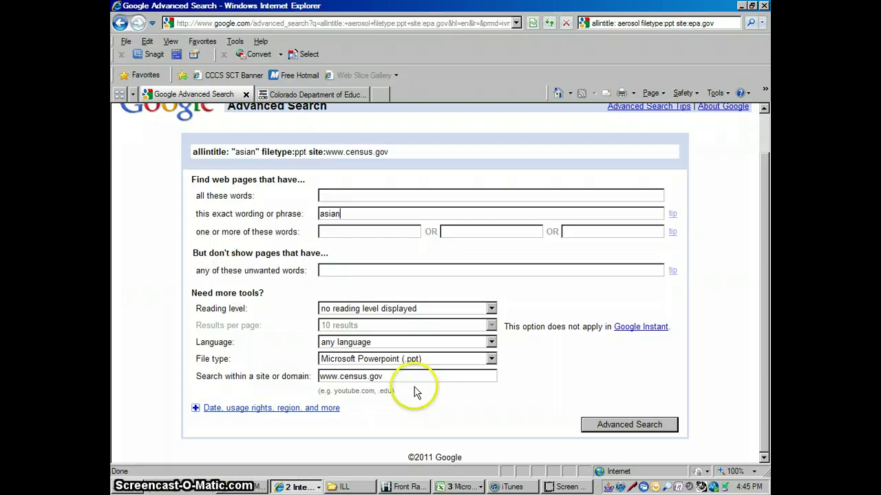
left_click(491, 358)
left_click(413, 373)
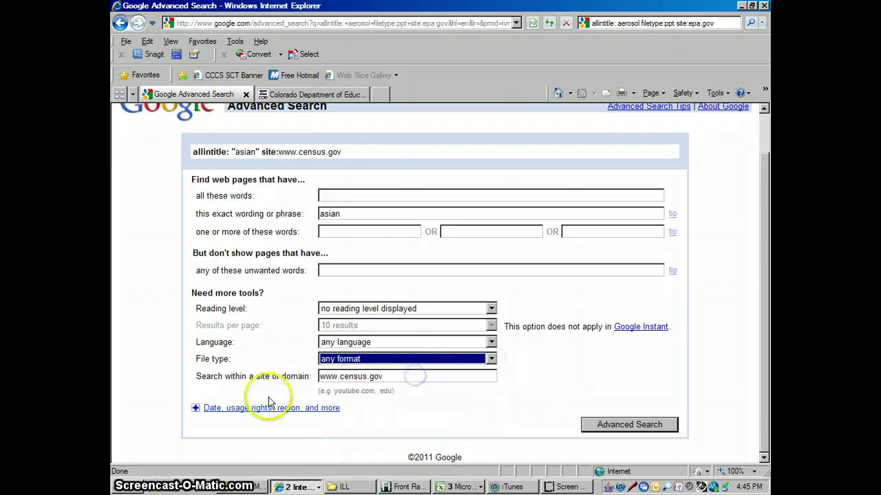
Match keywords anywhere in the page and run the search, returning about 38,300 results.
left_click(210, 408)
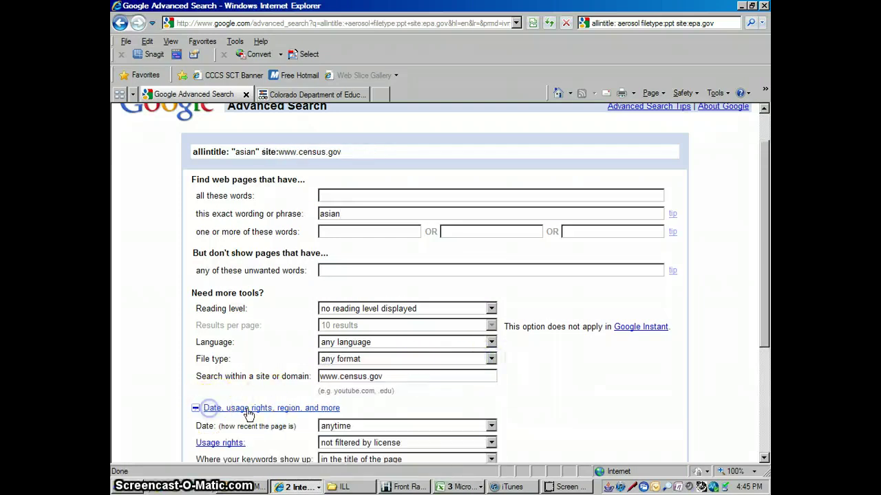
left_click(763, 457)
left_click(491, 370)
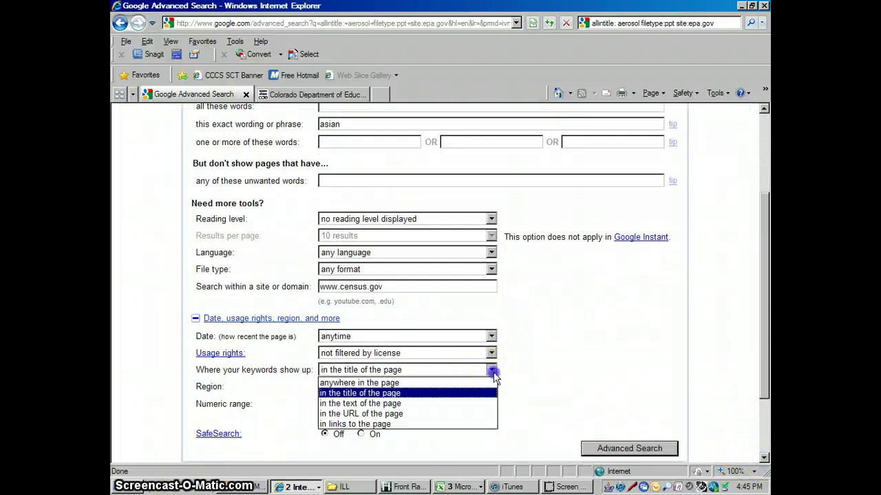
left_click(443, 381)
left_click(647, 450)
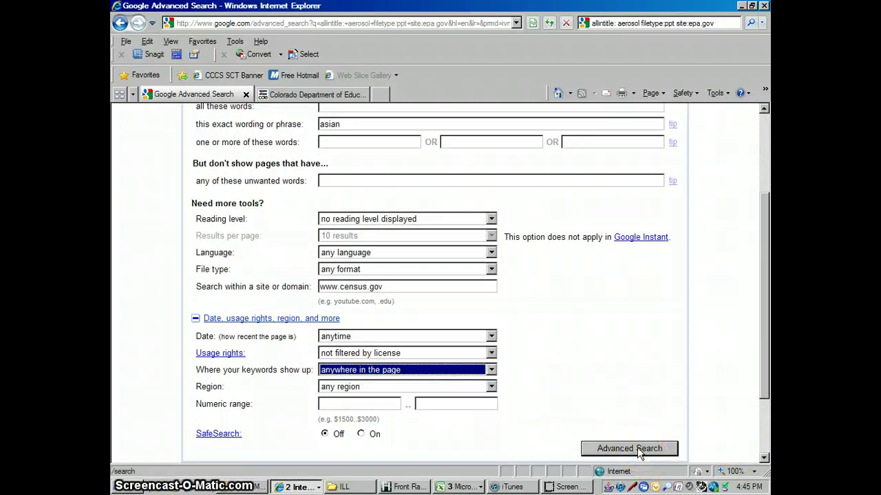
left_click(637, 450)
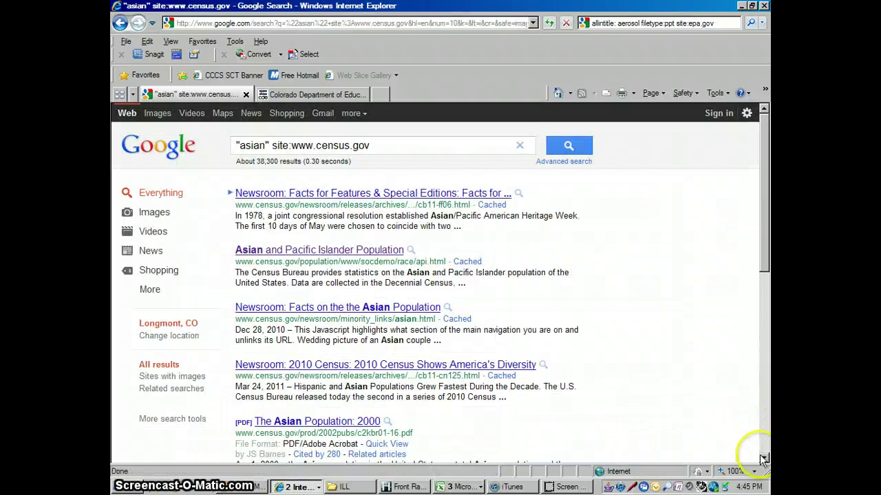
Open the Asian and Pacific Islander Population result, then its 2010 Detailed Tables, and download Table 1 as aa10tab1.xls.
left_click(764, 457)
left_click(763, 458)
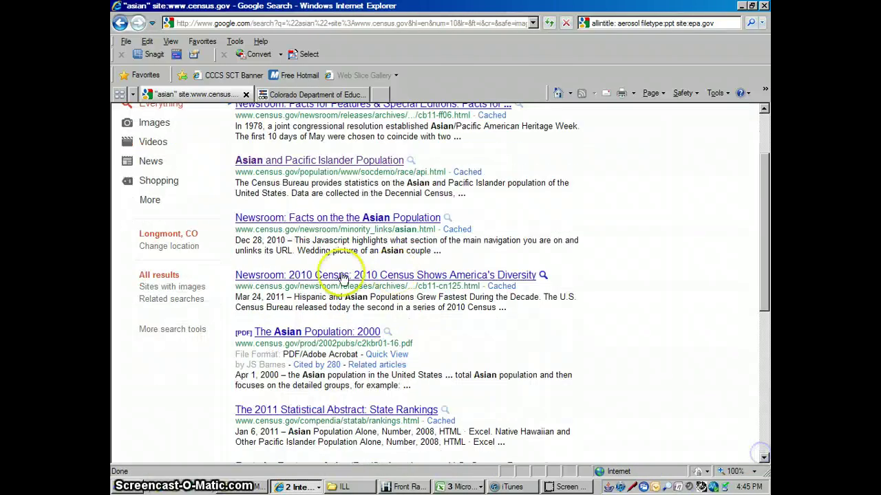
left_click(327, 166)
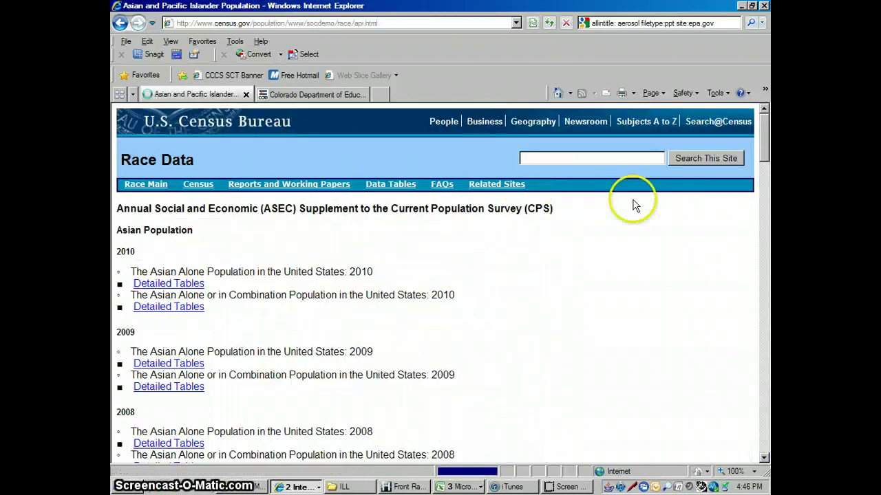
left_click(764, 458)
left_click(764, 457)
left_click(764, 458)
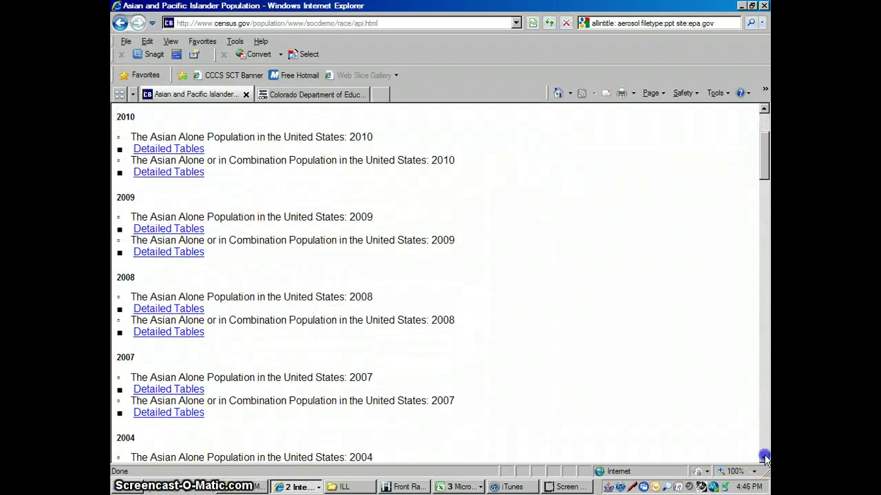
left_click(173, 149)
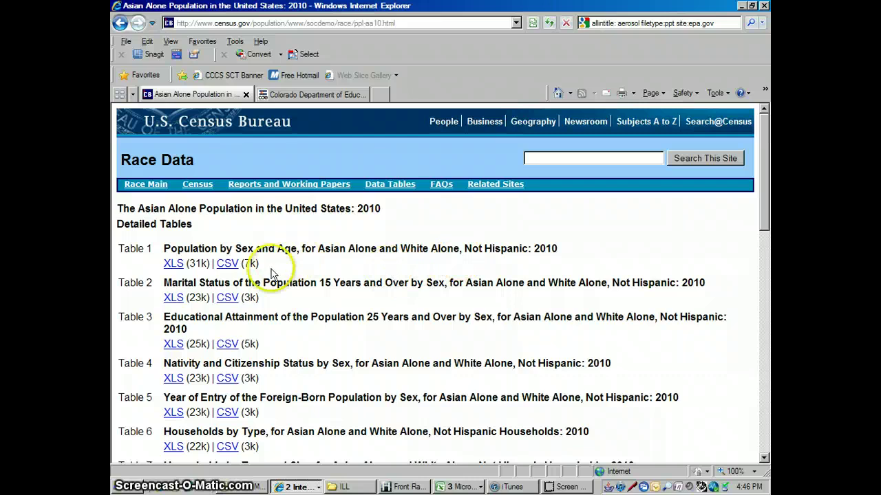
left_click(174, 264)
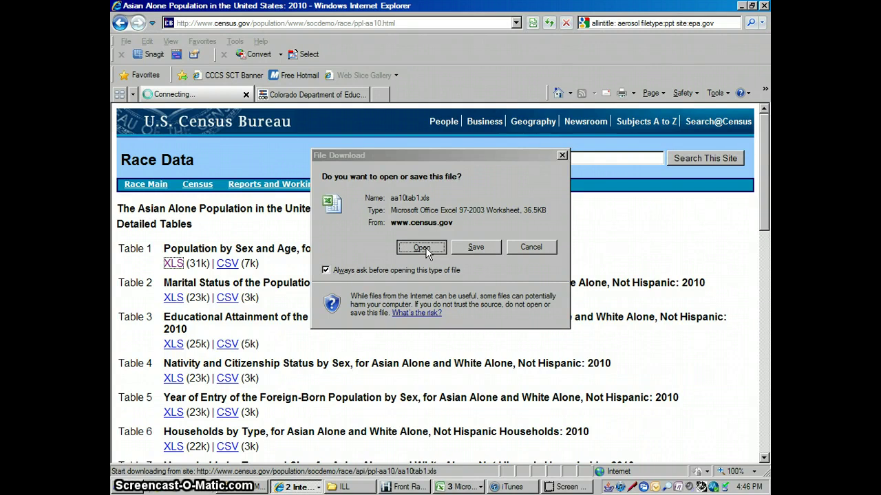
Open aa10tab1.xls read-only in Excel, maximize and scroll the table, then close it.
left_click(421, 248)
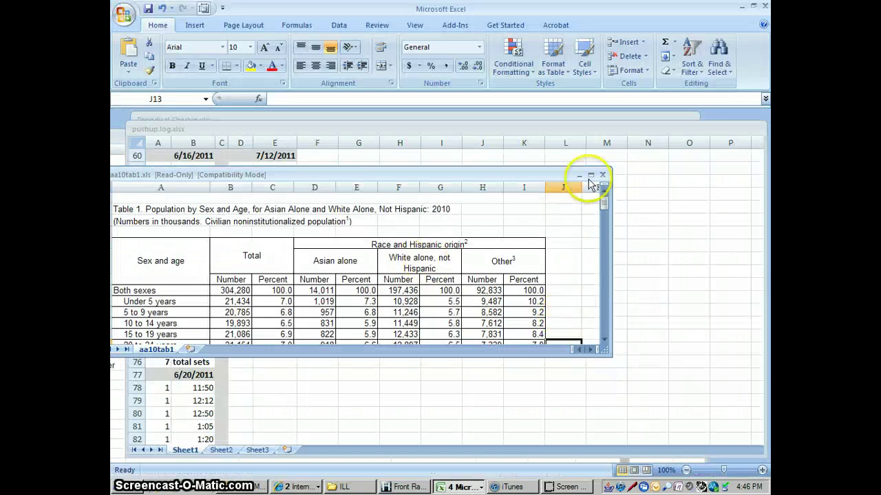
left_click(591, 175)
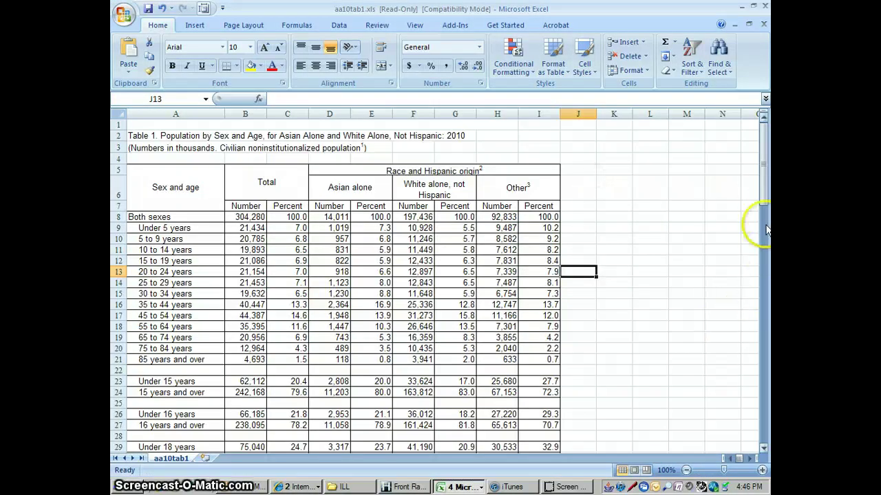
left_click_drag(762, 193, 763, 213)
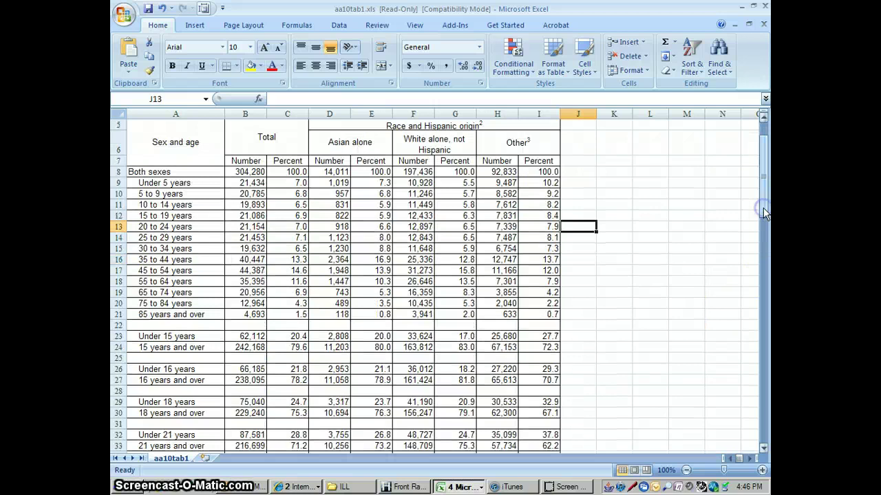
left_click(765, 9)
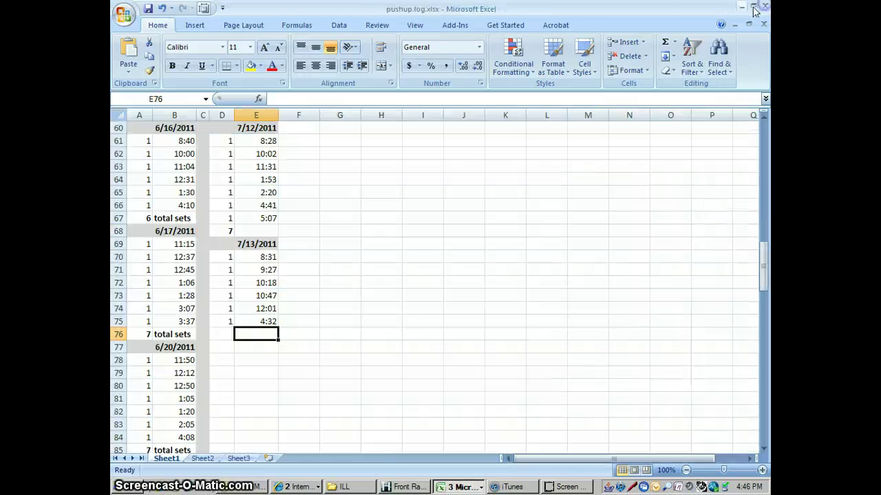
Minimize Excel, go back twice to the census.gov results and reopen the Advanced search form.
left_click(742, 7)
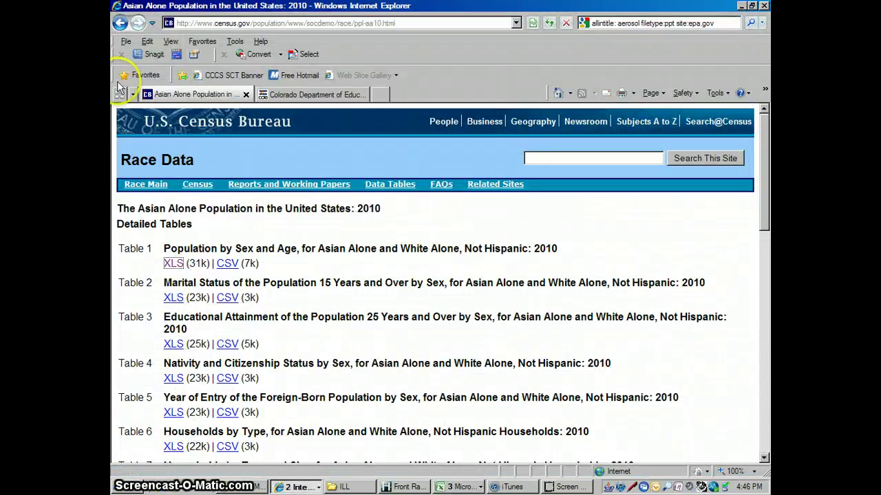
left_click(121, 23)
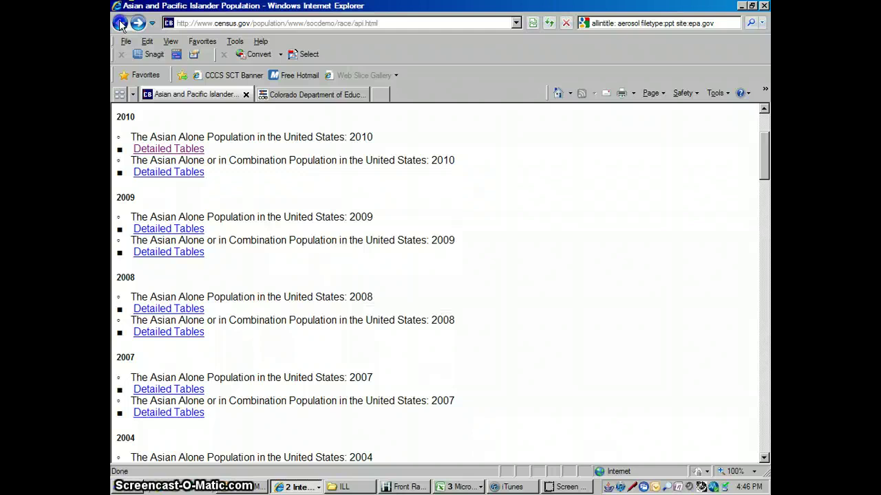
left_click(120, 23)
left_click_drag(763, 113, 767, 121)
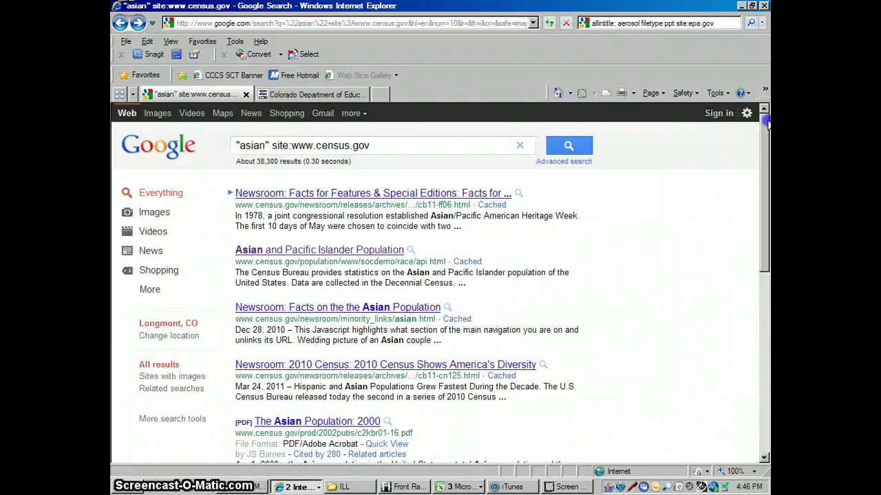
left_click(577, 161)
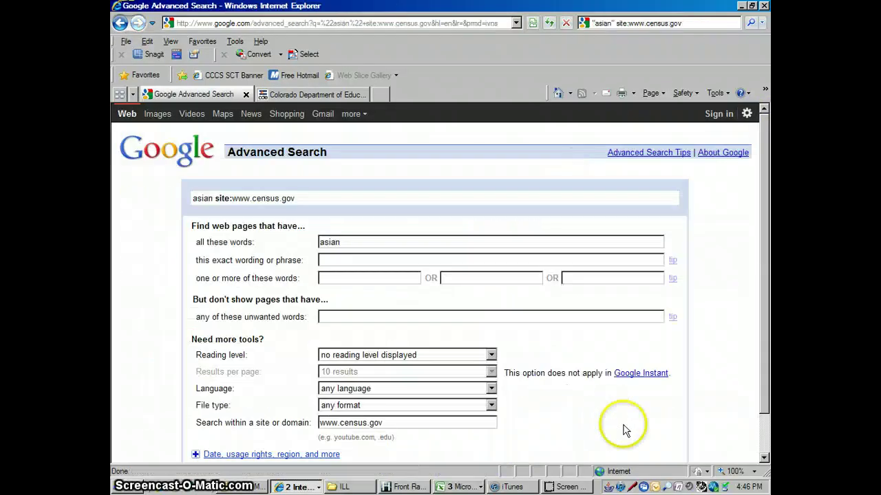
left_click(763, 458)
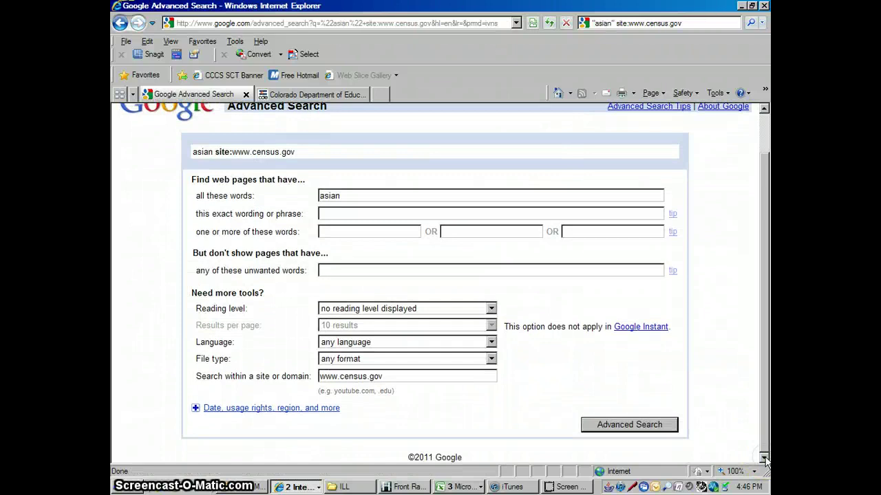
left_click(764, 116)
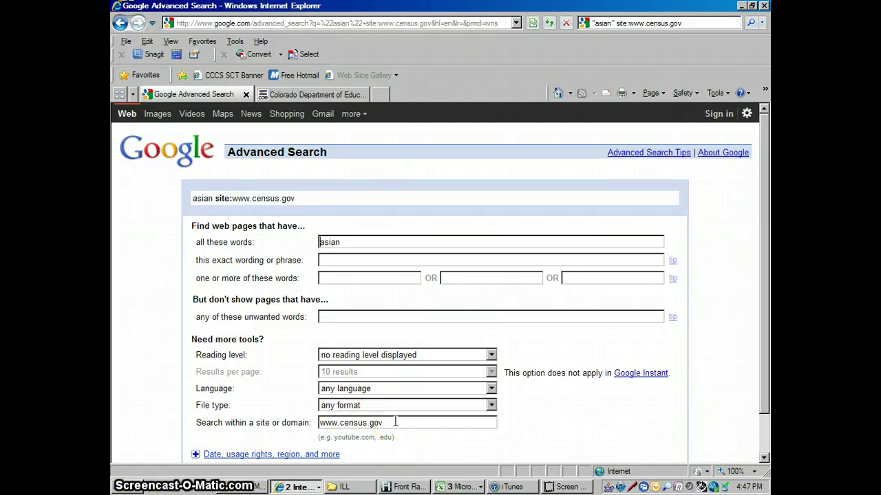
left_click_drag(396, 422, 303, 431)
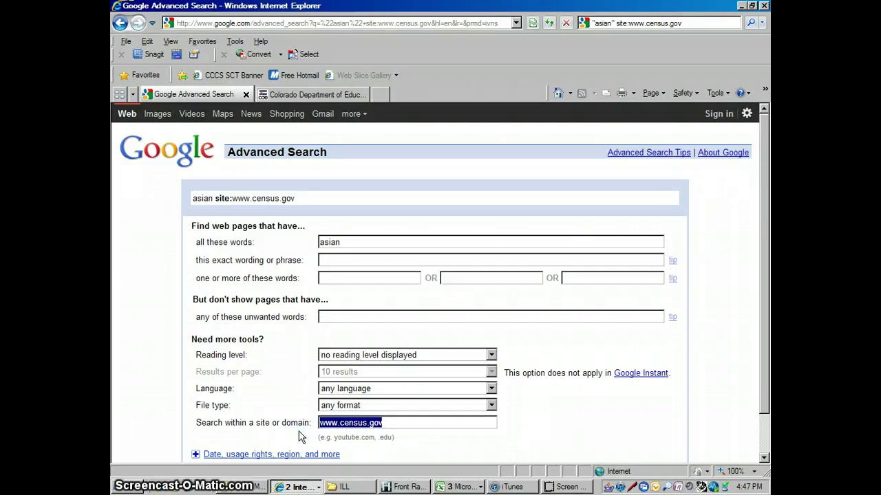
key("Delete")
type(".org")
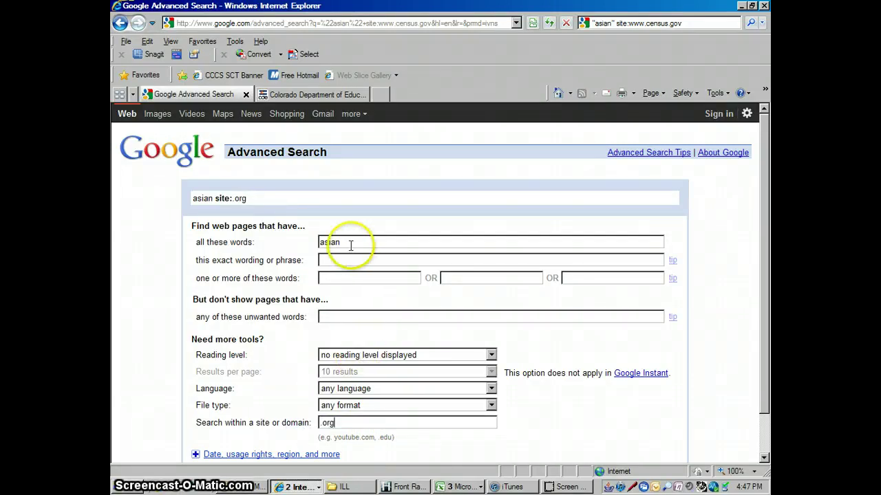
Remove asian, enter global warming as the exact phrase and wikipedia as an excluded word.
left_click_drag(360, 243, 280, 254)
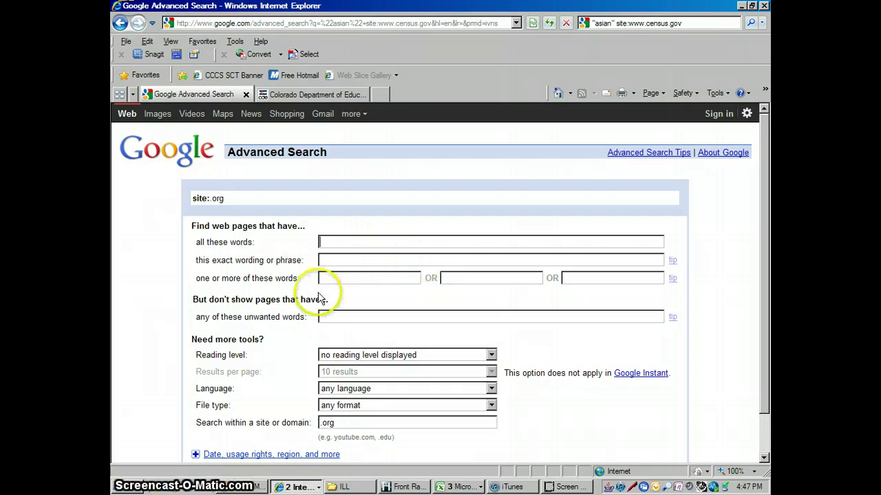
left_click(352, 258)
type("global warming")
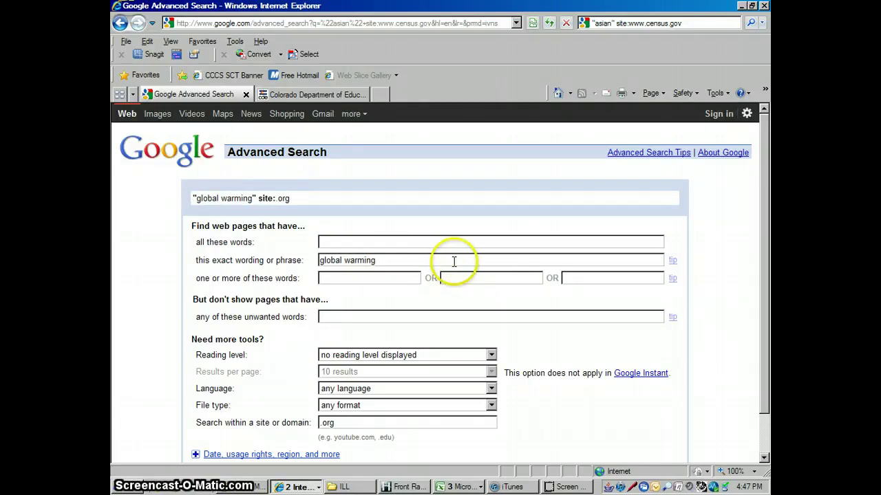
left_click(402, 317)
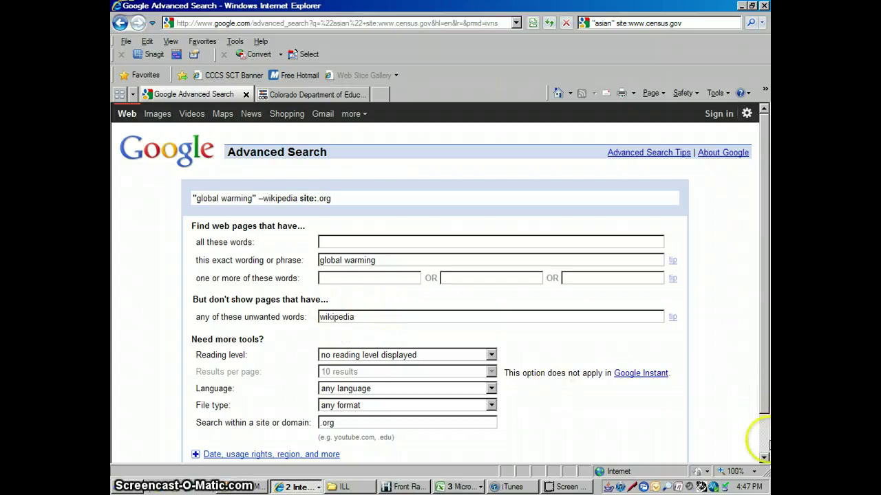
left_click(764, 458)
Run the "global warming" -wikipedia site:.org search and scroll the about 29,500,000 results.
left_click(650, 424)
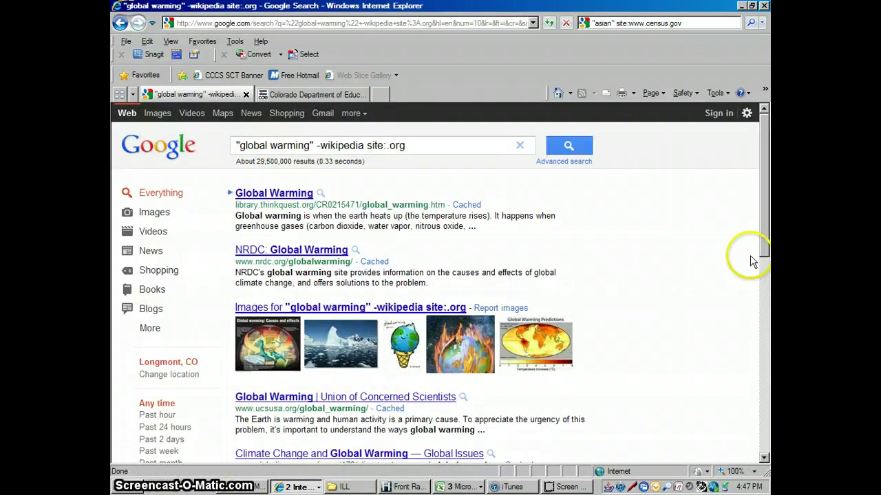
left_click_drag(763, 181, 767, 163)
left_click(686, 181)
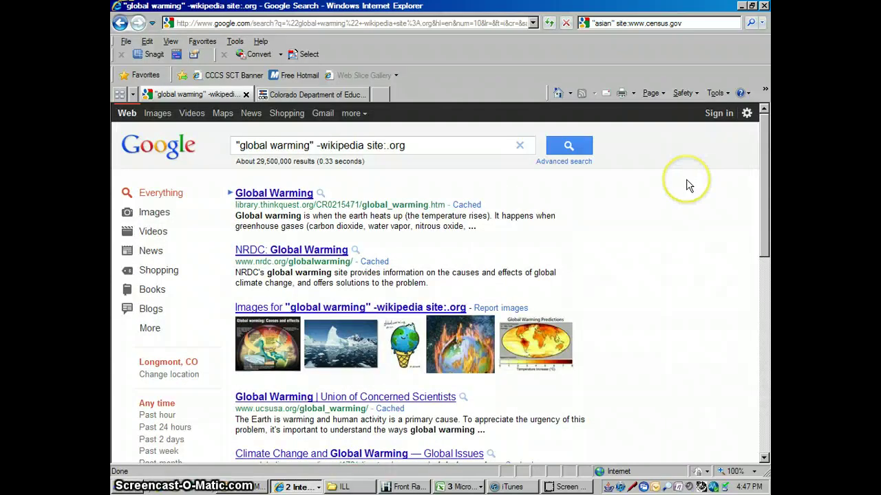